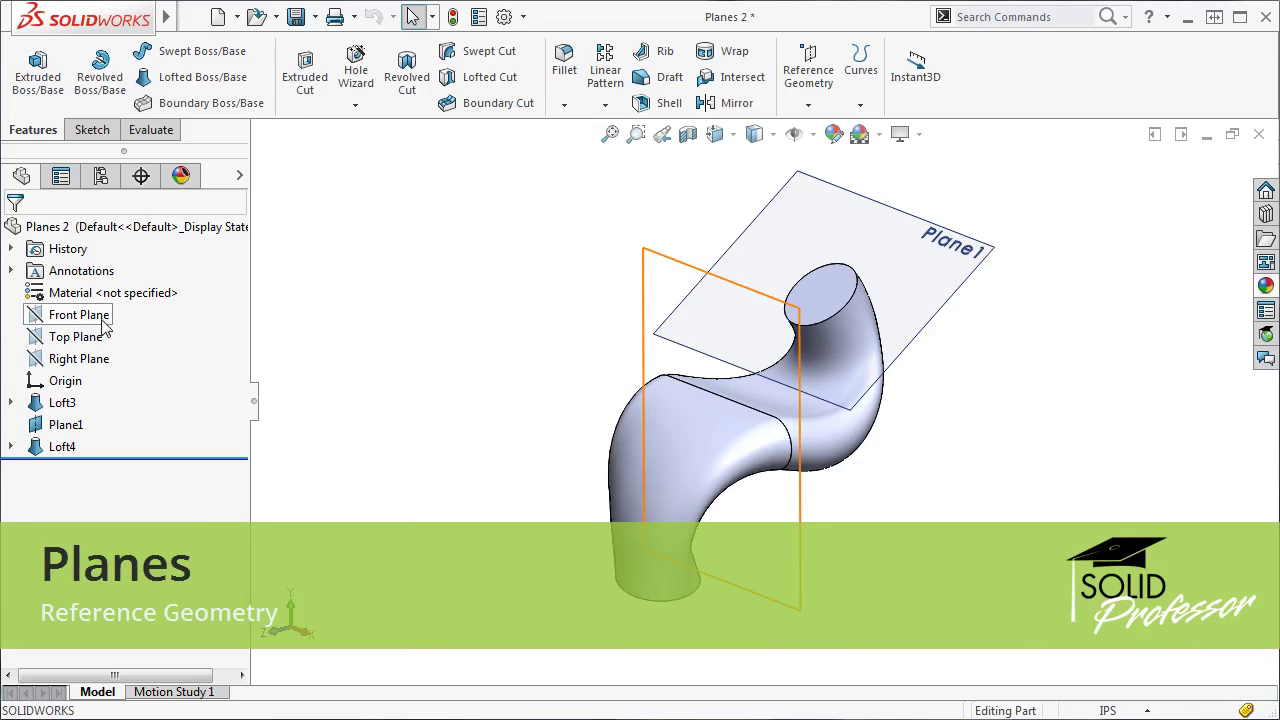
- Show the Front, Top and Right planes on the model, then deselect them
left_click(84, 320)
left_click(80, 337, "ctrl")
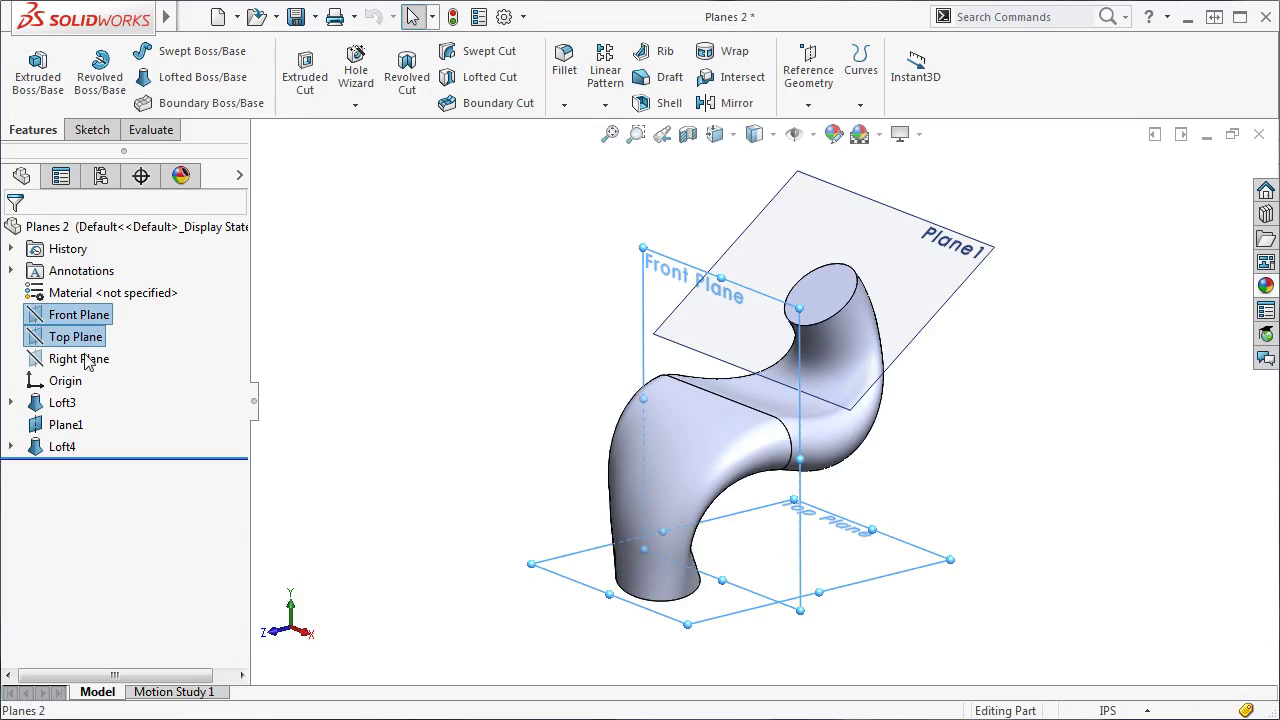
left_click(86, 362, "ctrl")
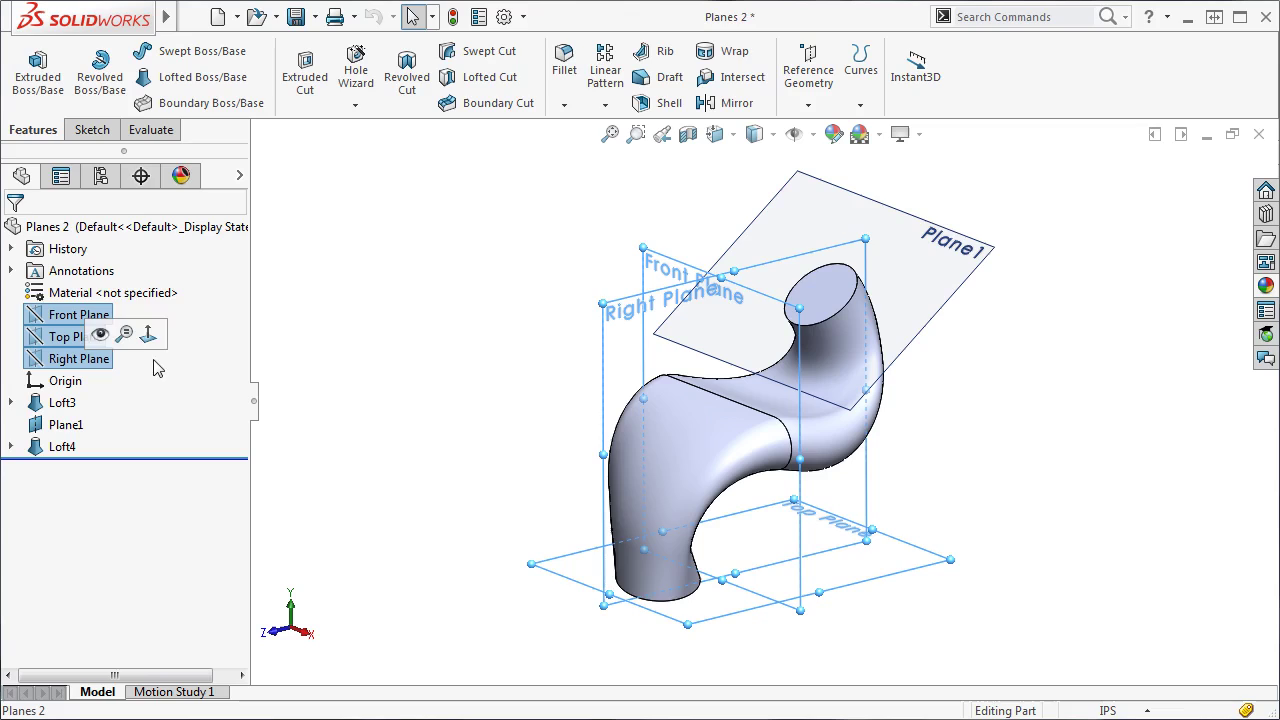
left_click(445, 372)
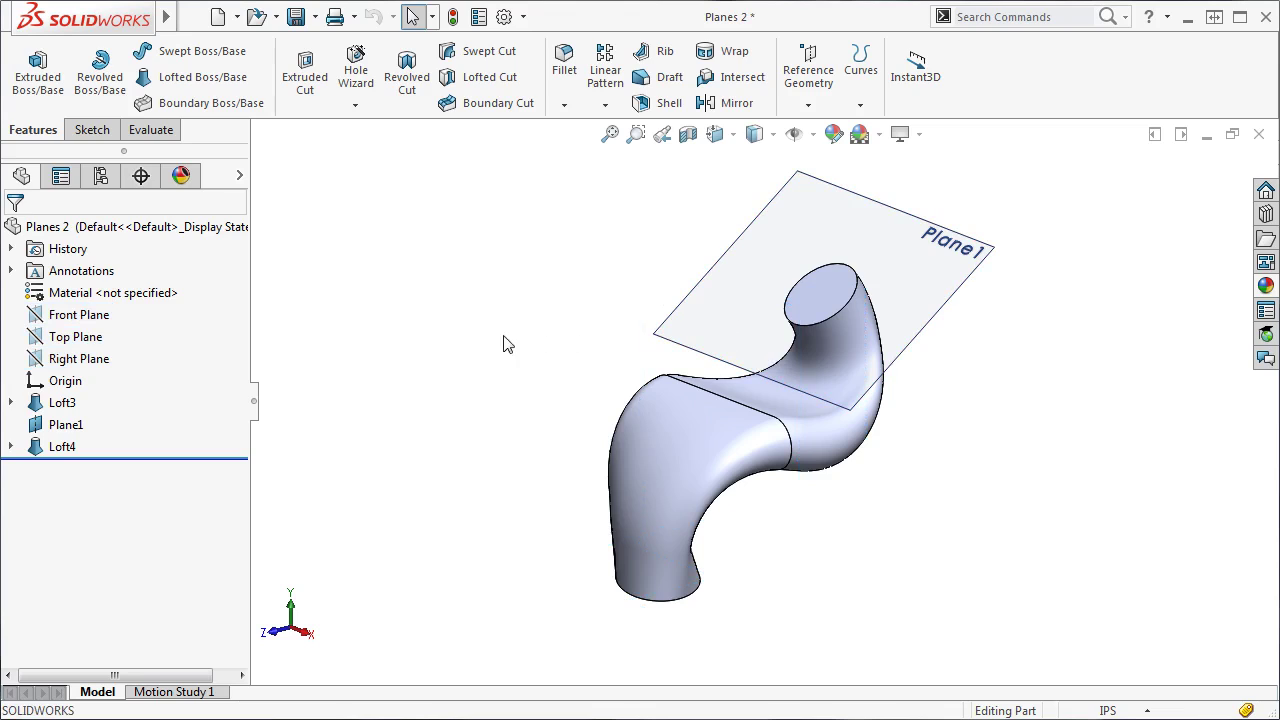
- Switch to the Planes 1 part and inspect the sweep's Sketch2 from another angle
key("ctrl+Tab")
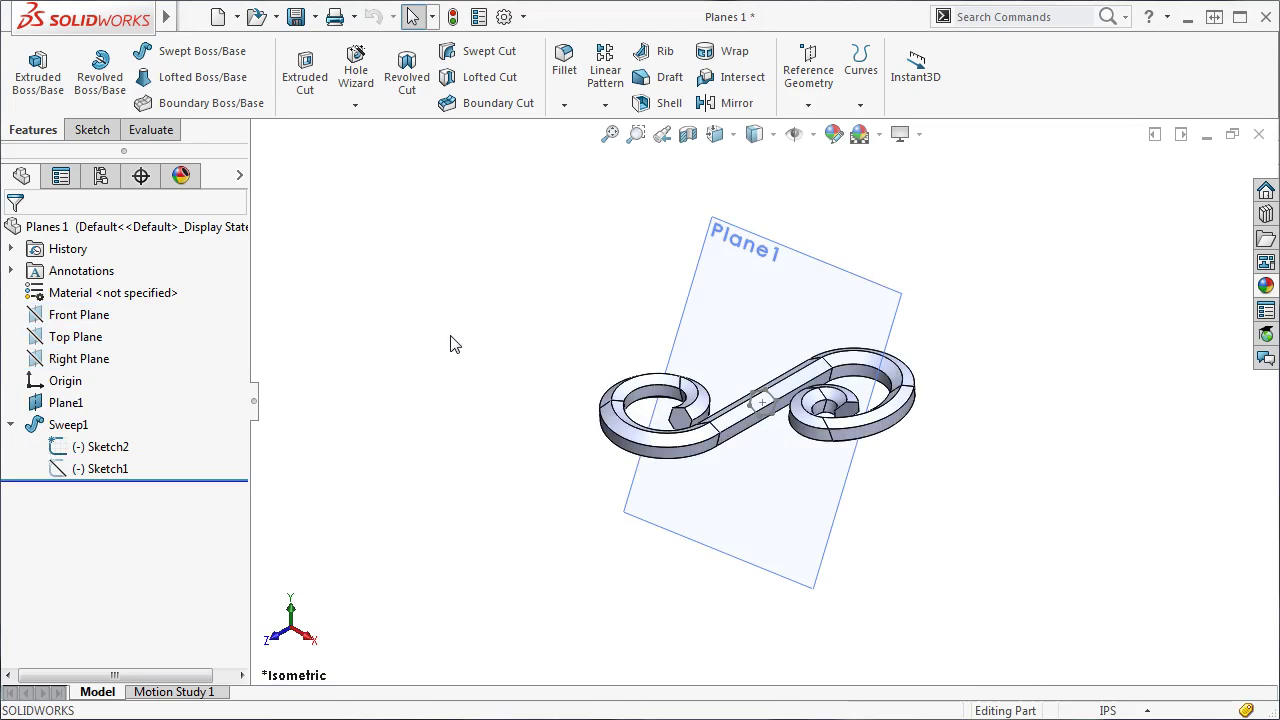
left_click(108, 447)
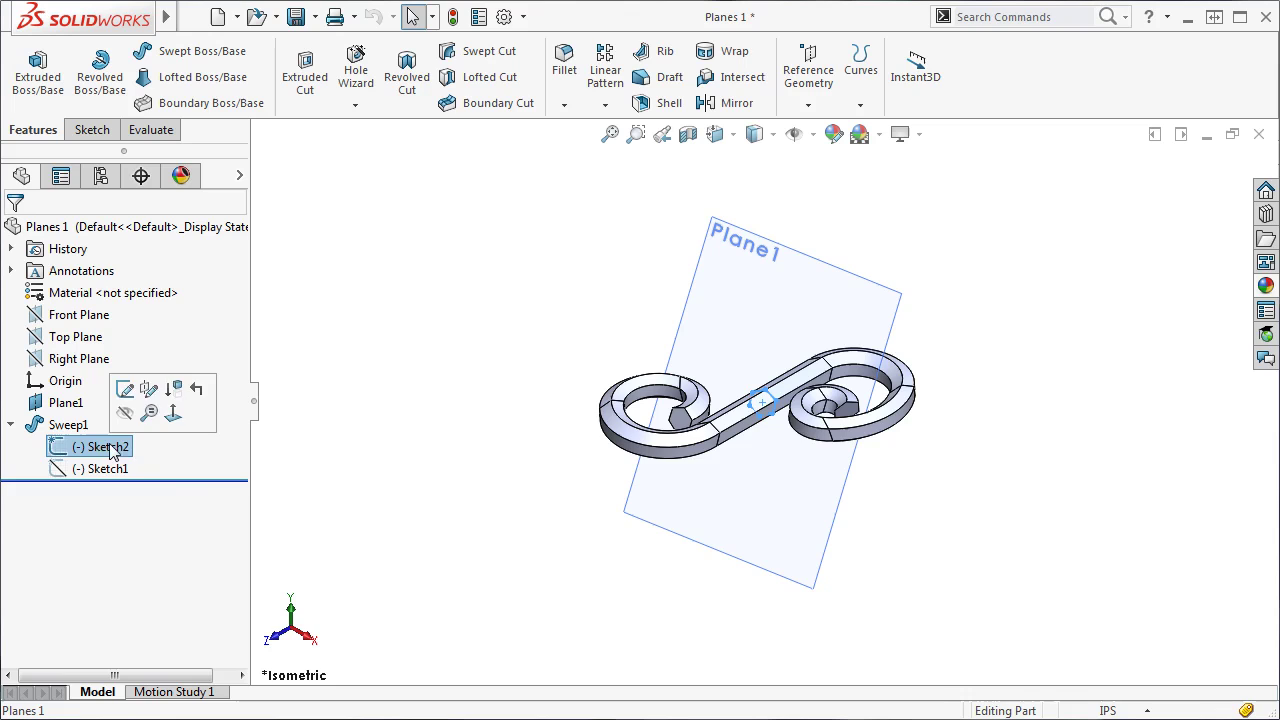
mouse_move(909, 523)
middle_mouse_down()
mouse_move(891, 455)
mouse_move(786, 451)
mouse_move(749, 491)
mouse_move(860, 429)
mouse_move(922, 457)
mouse_move(925, 508)
middle_mouse_up()
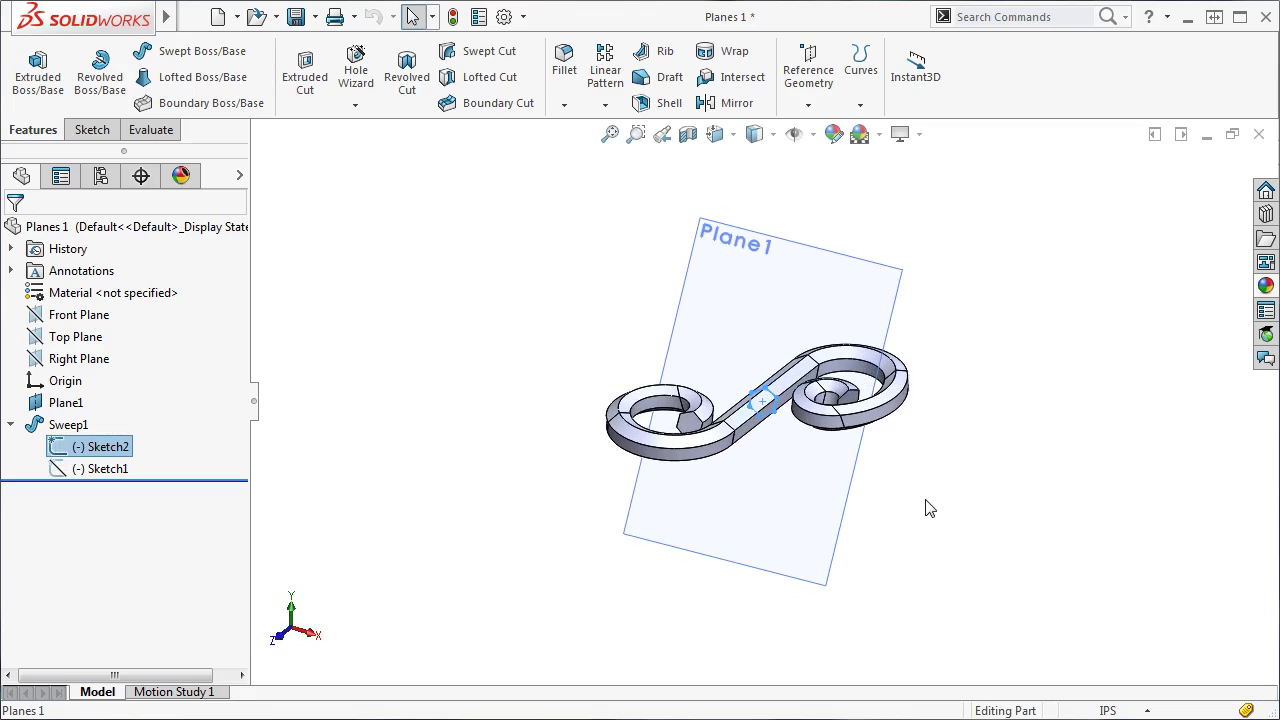
key("Escape")
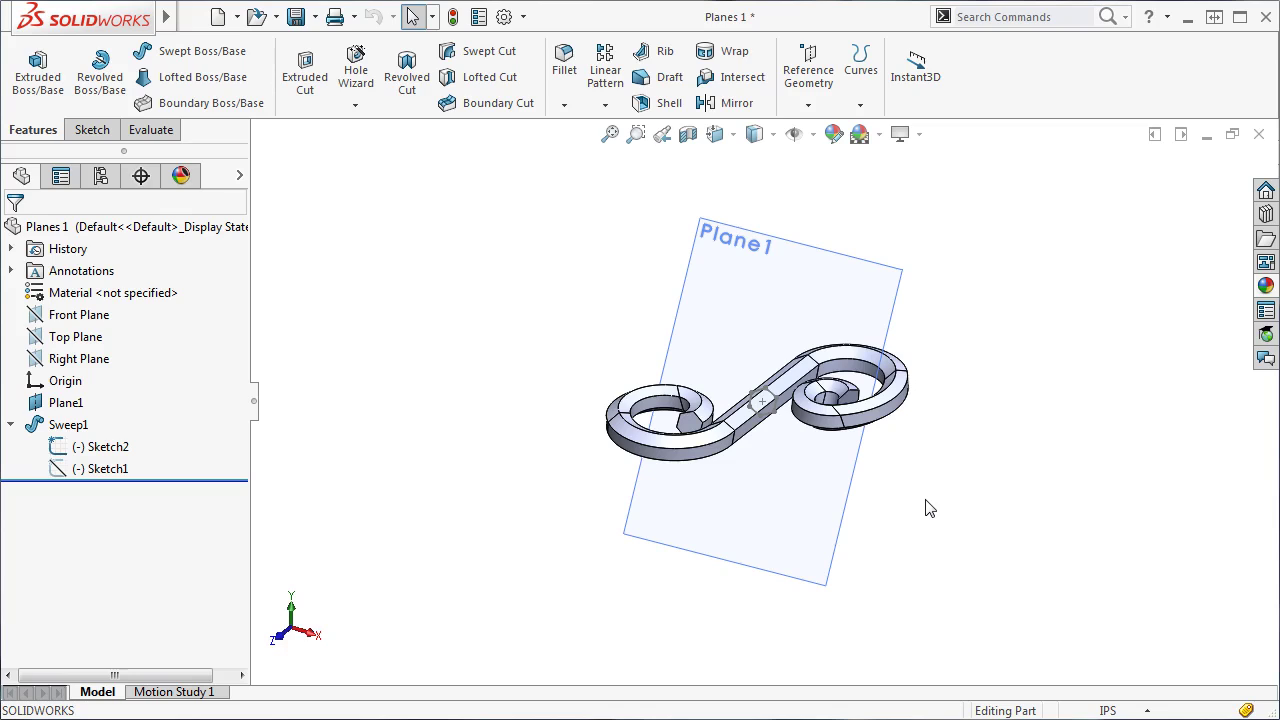
- Switch to Planes 3 and start a reference plane on the block's right face
key("ctrl+Tab")
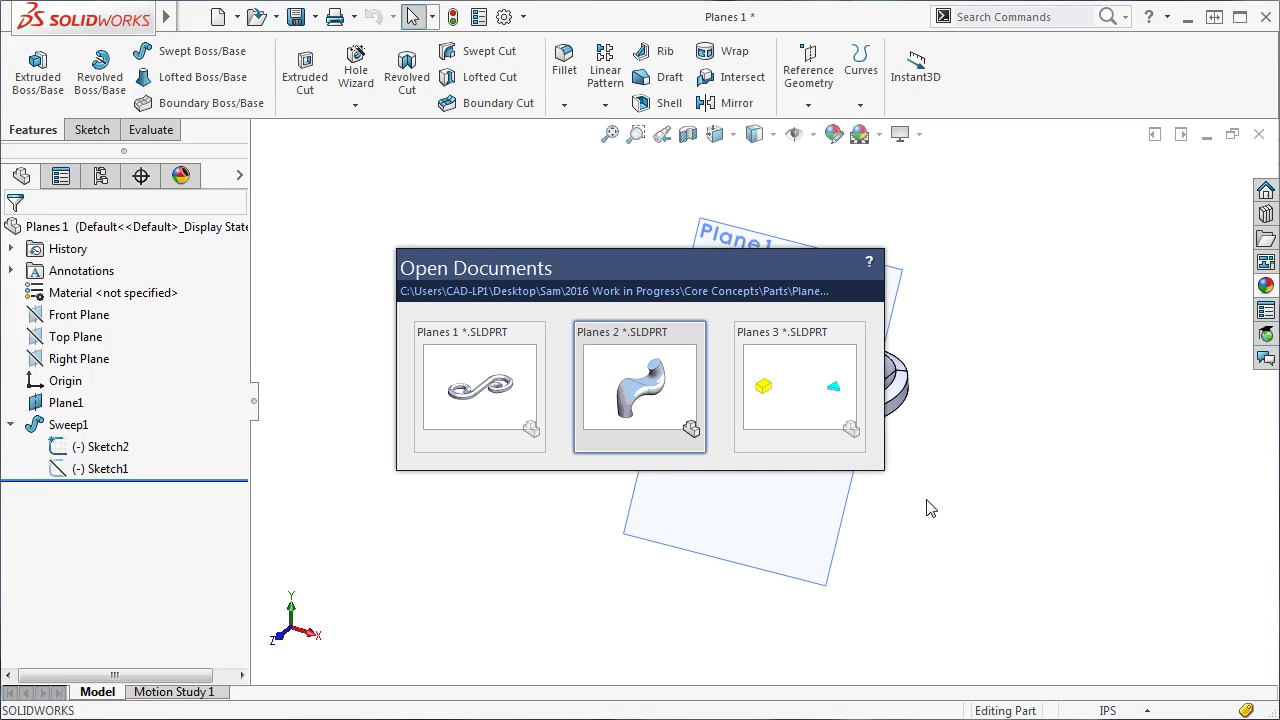
key("ctrl+Tab")
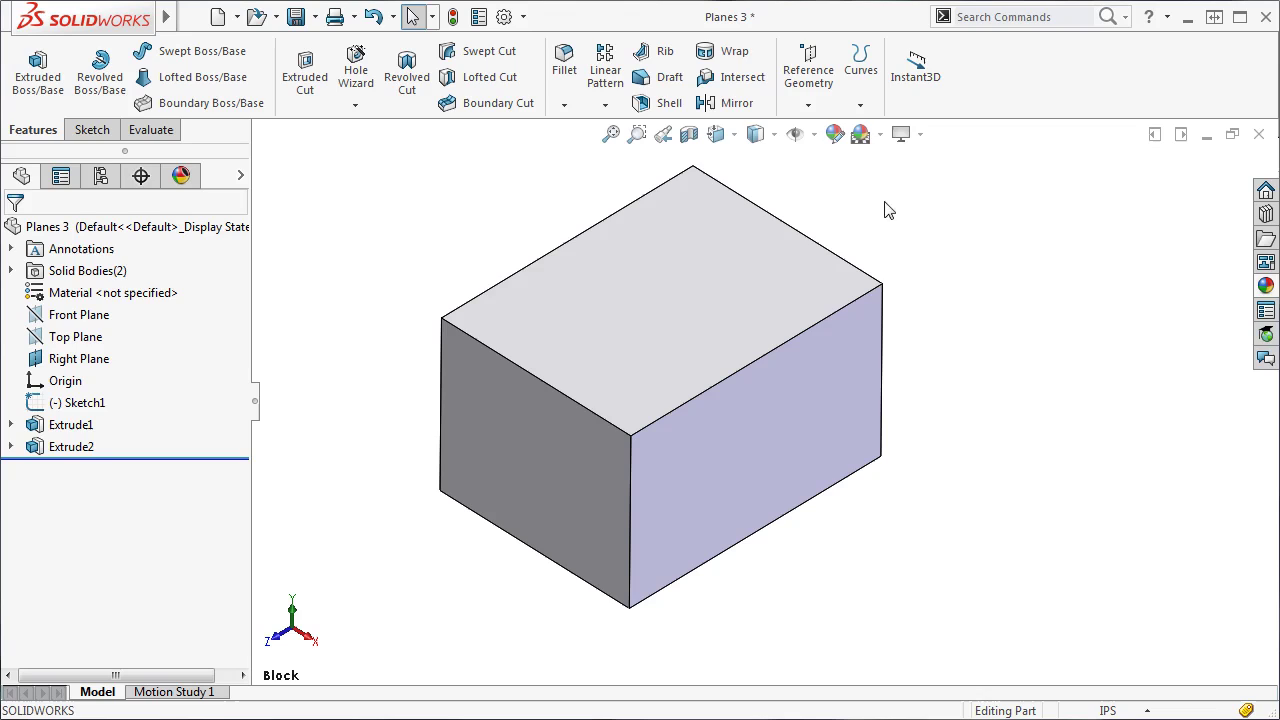
left_click(808, 102)
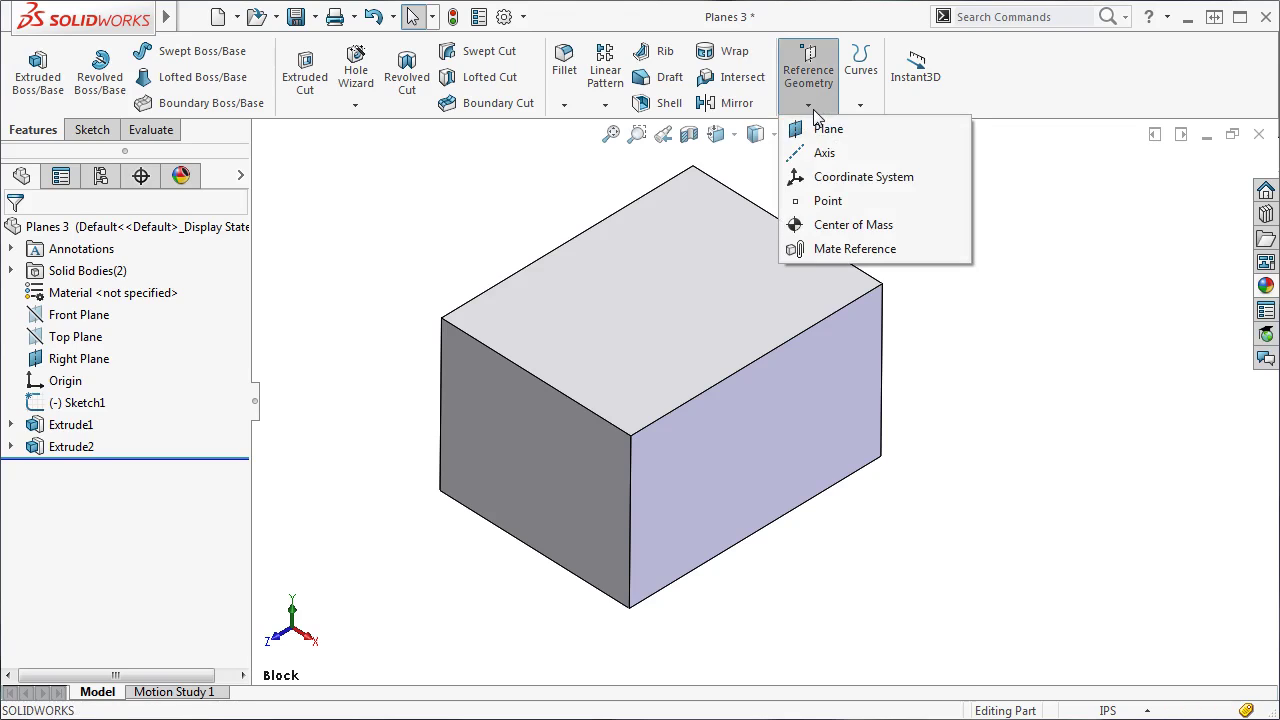
left_click(880, 134)
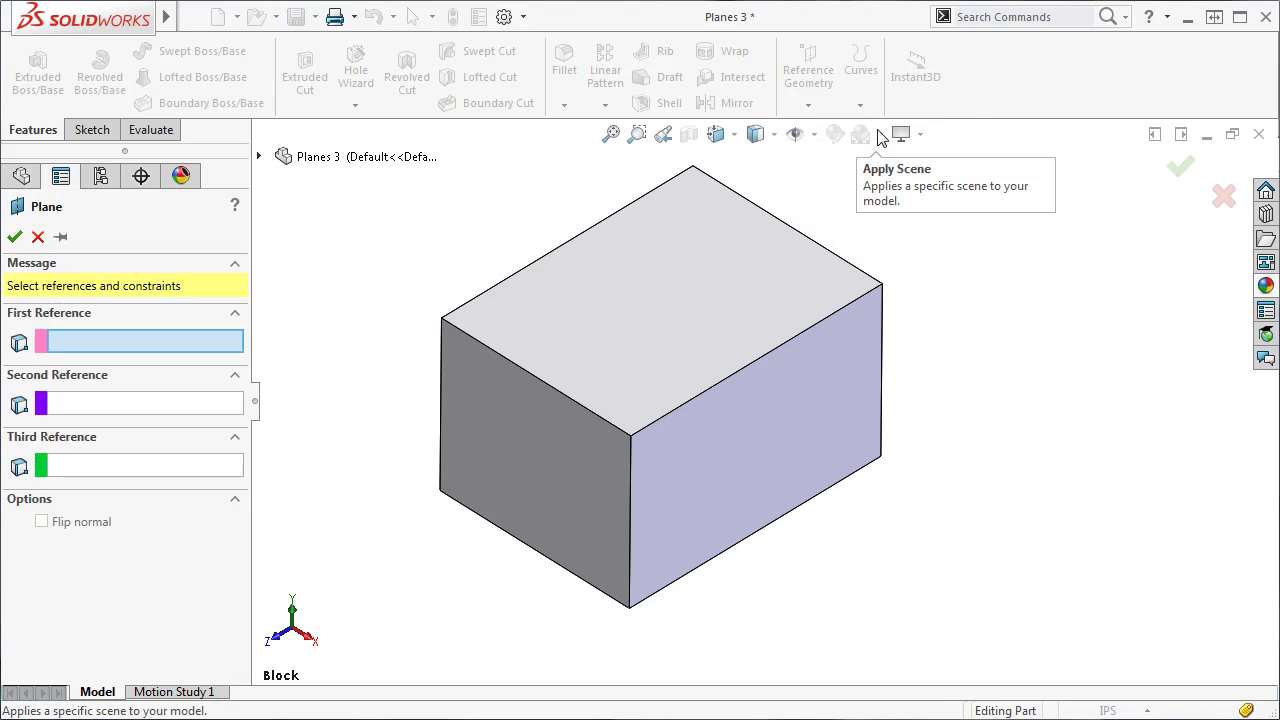
left_click(741, 445)
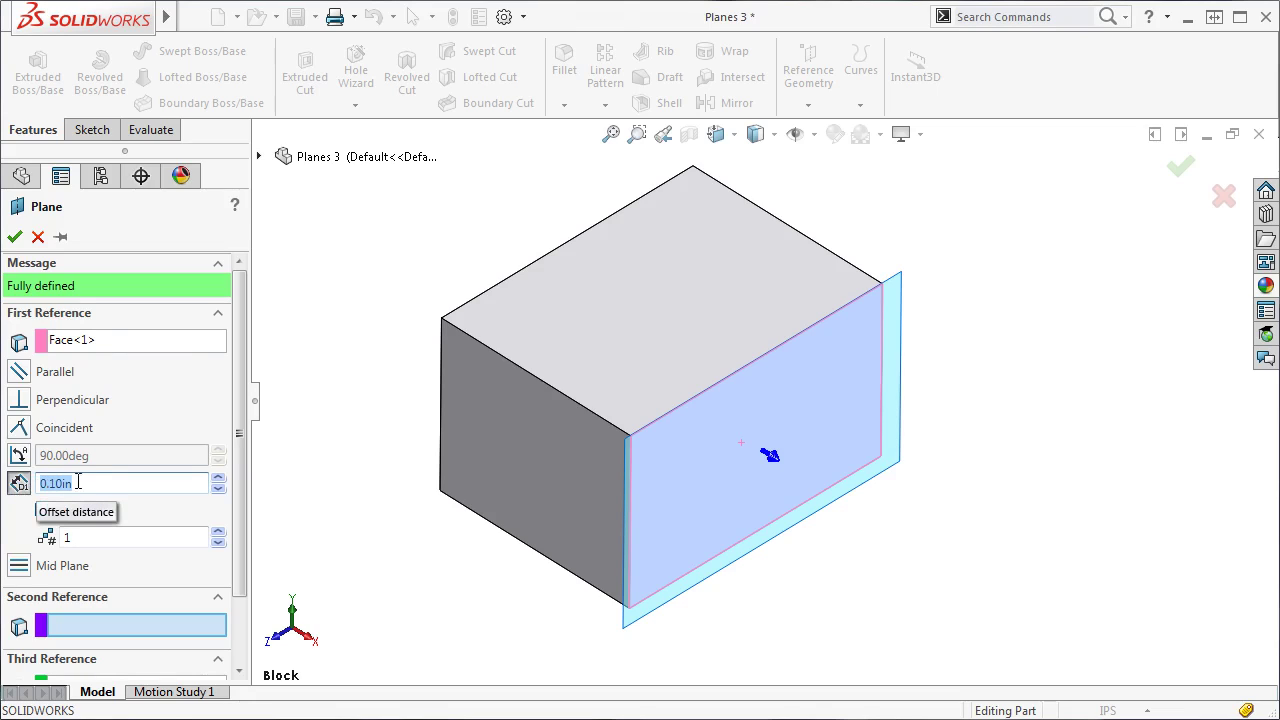
- Set the plane offset to 1.20in with 3 instances, flipped back through the block
type("1")
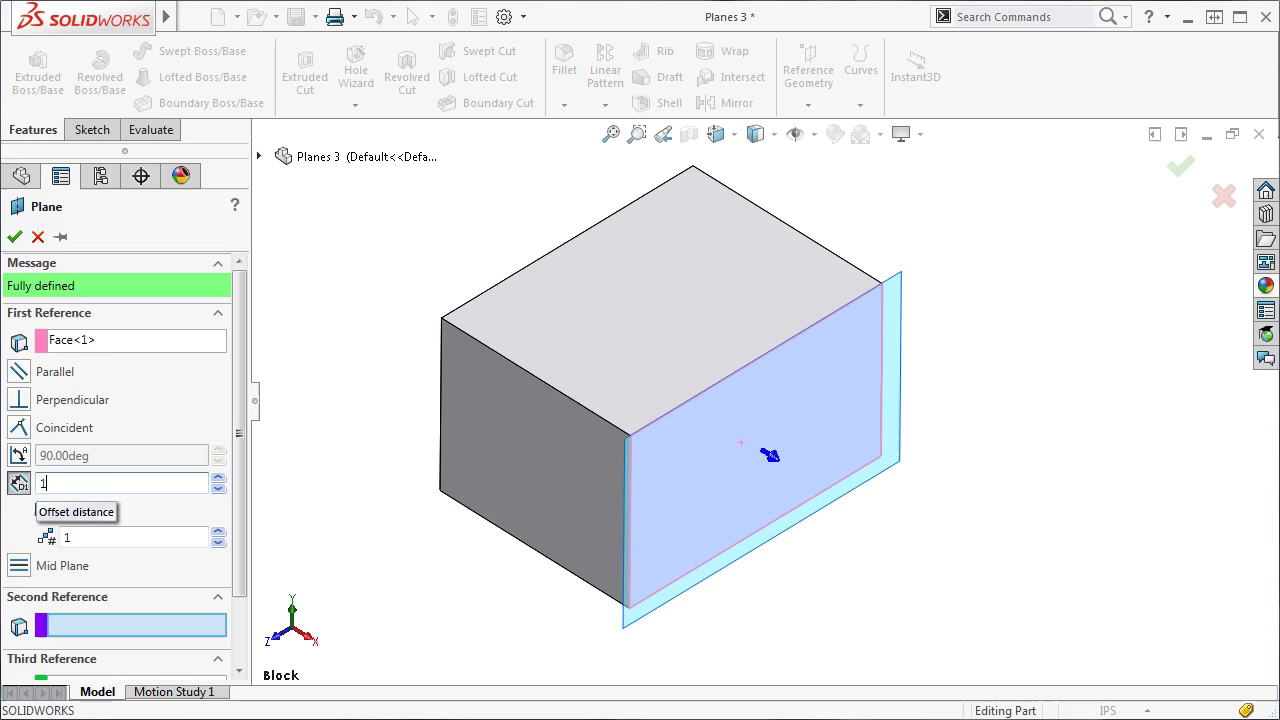
key("Return")
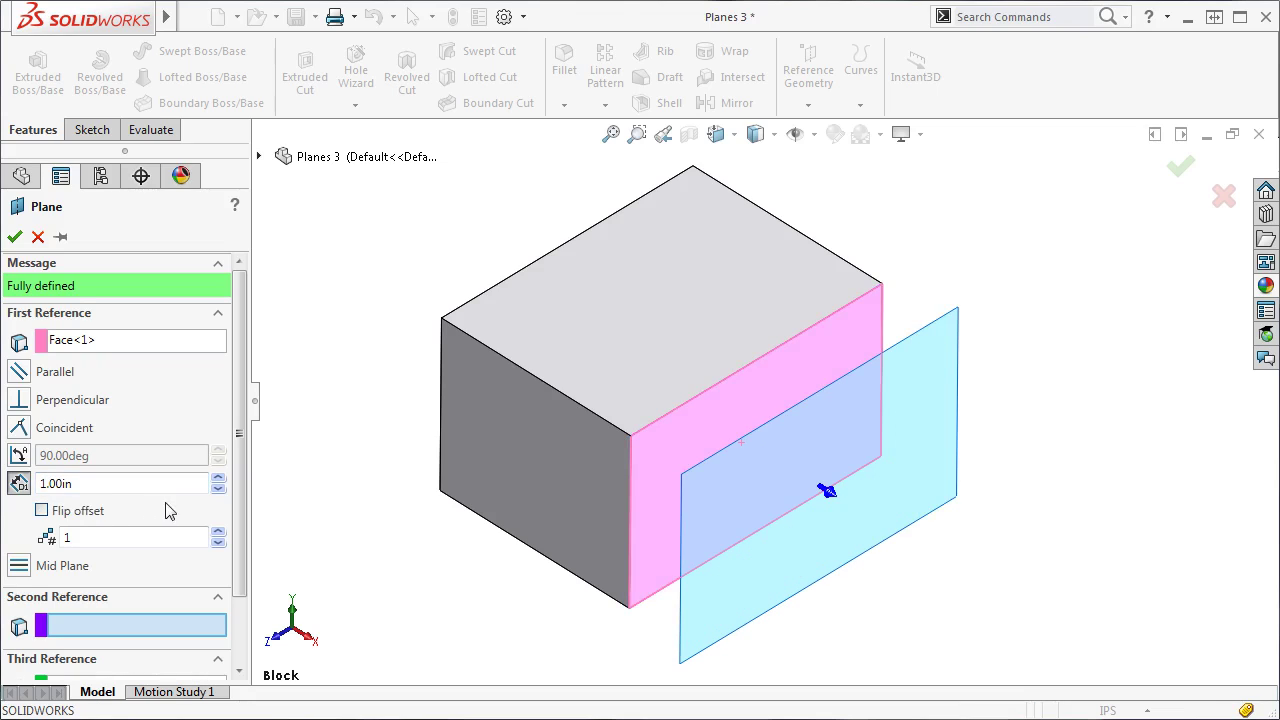
left_click(218, 489)
left_click(218, 489)
left_click(218, 489)
left_click(218, 478)
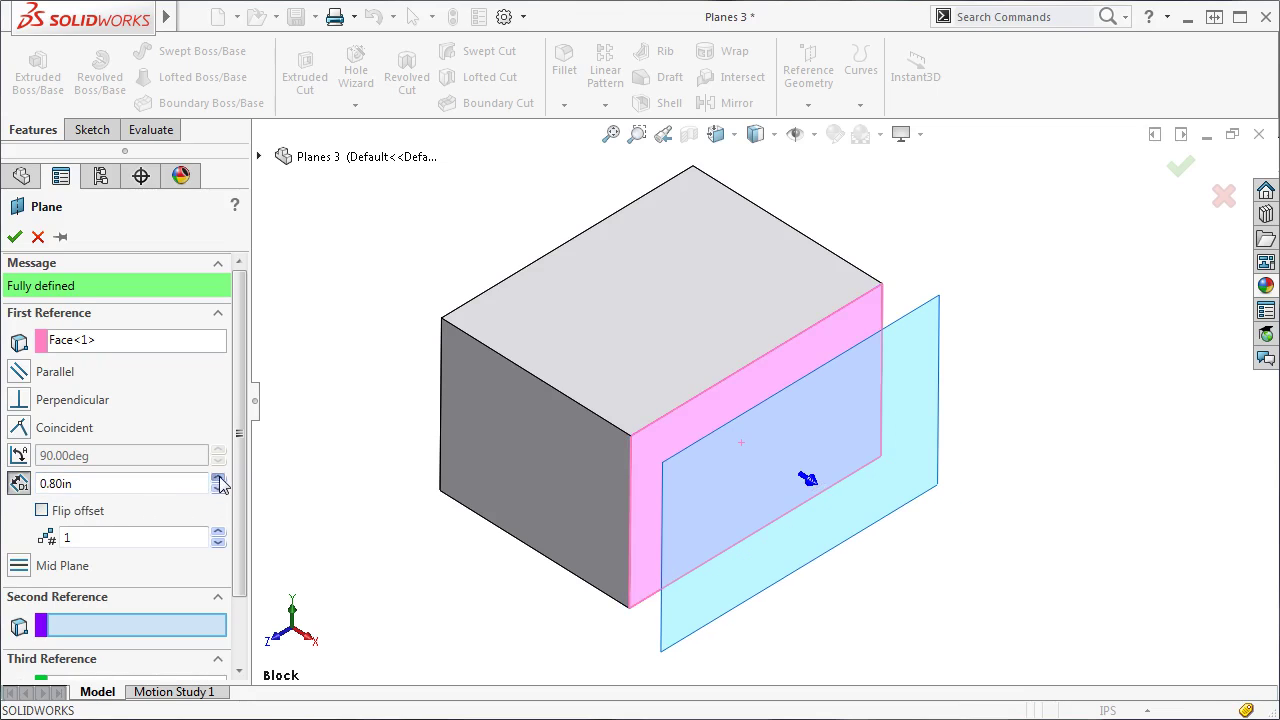
left_click(218, 478)
left_click(218, 478)
left_click(218, 478)
left_click(218, 478)
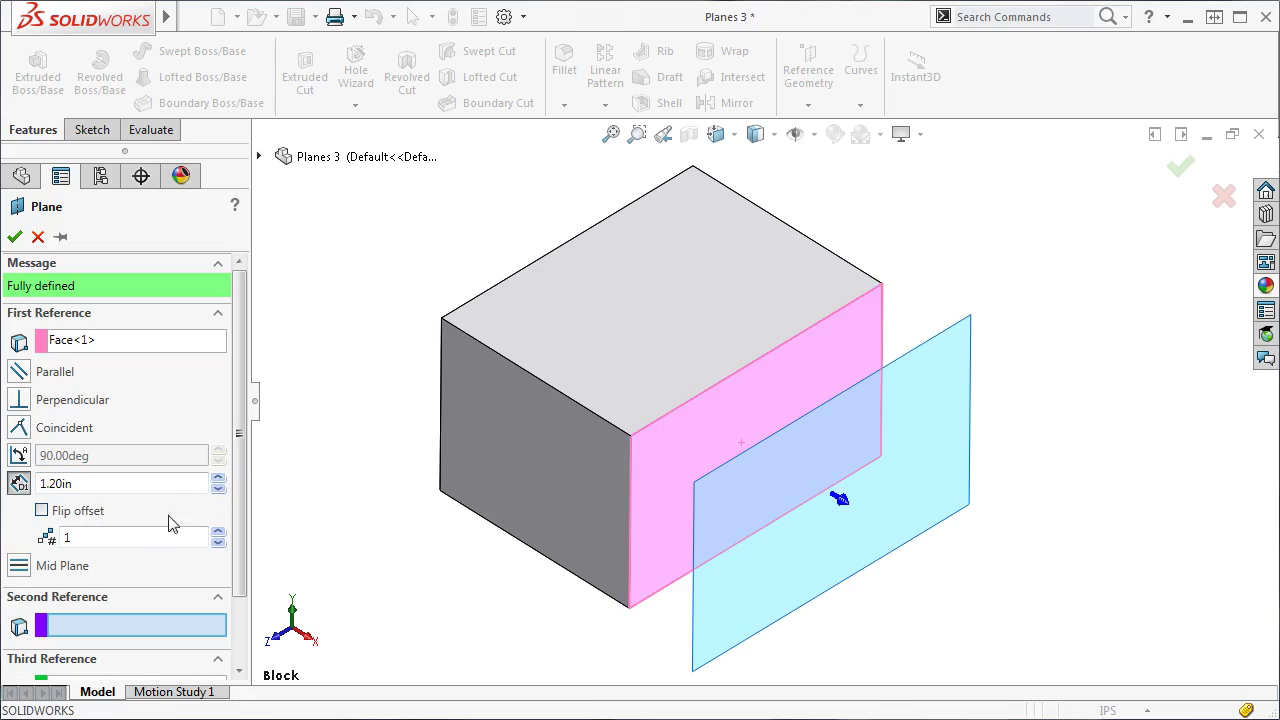
left_click(218, 533)
left_click(218, 533)
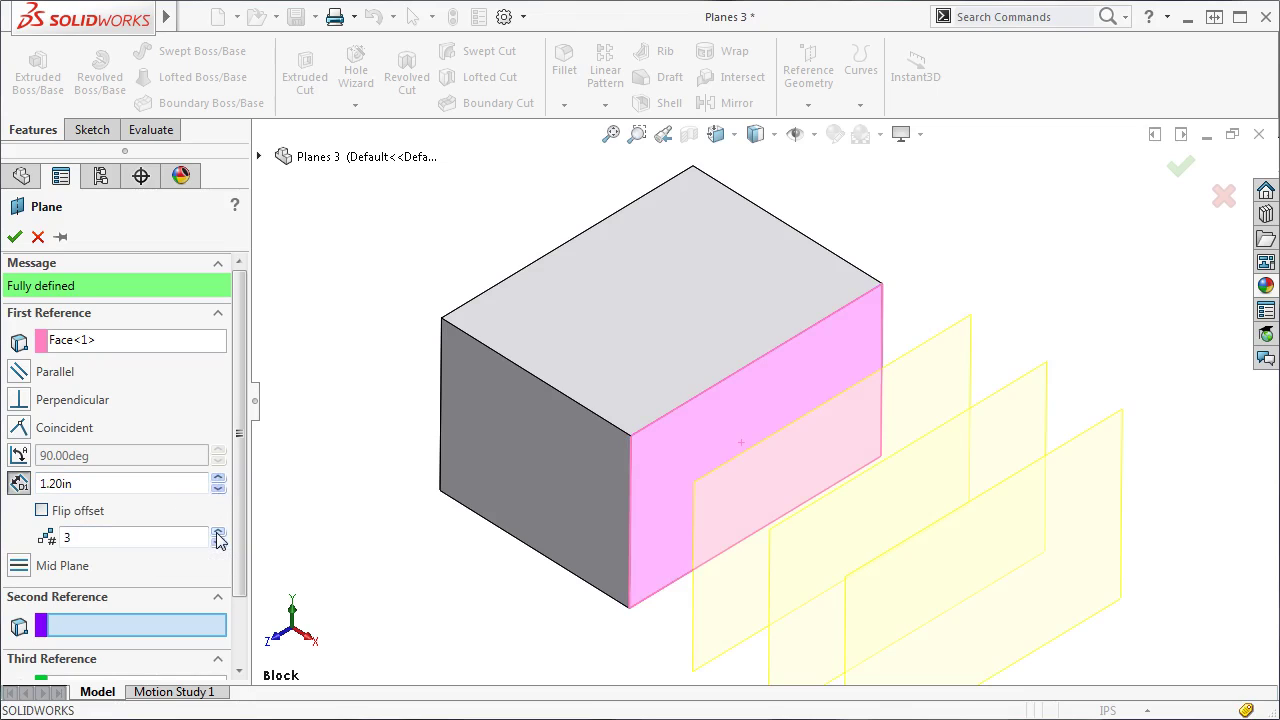
left_click(48, 515)
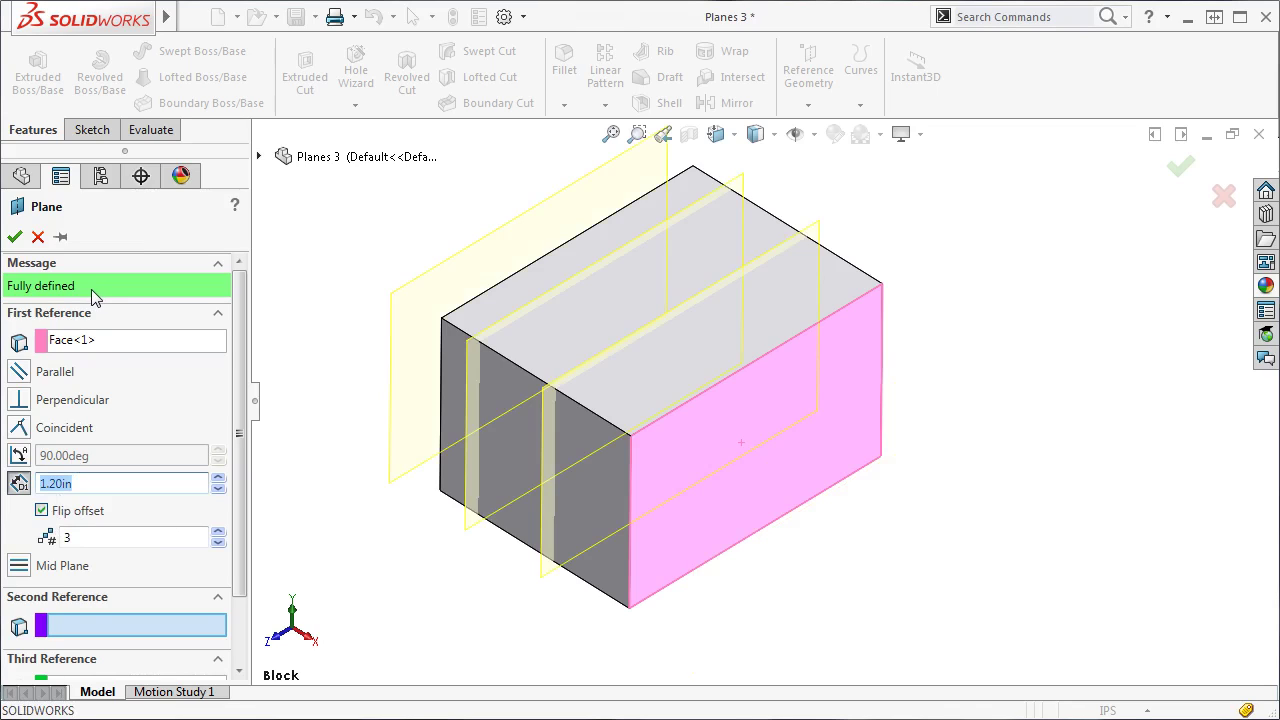
- Try the Parallel option and OK, then delete Face<1> from the First Reference
left_click(19, 372)
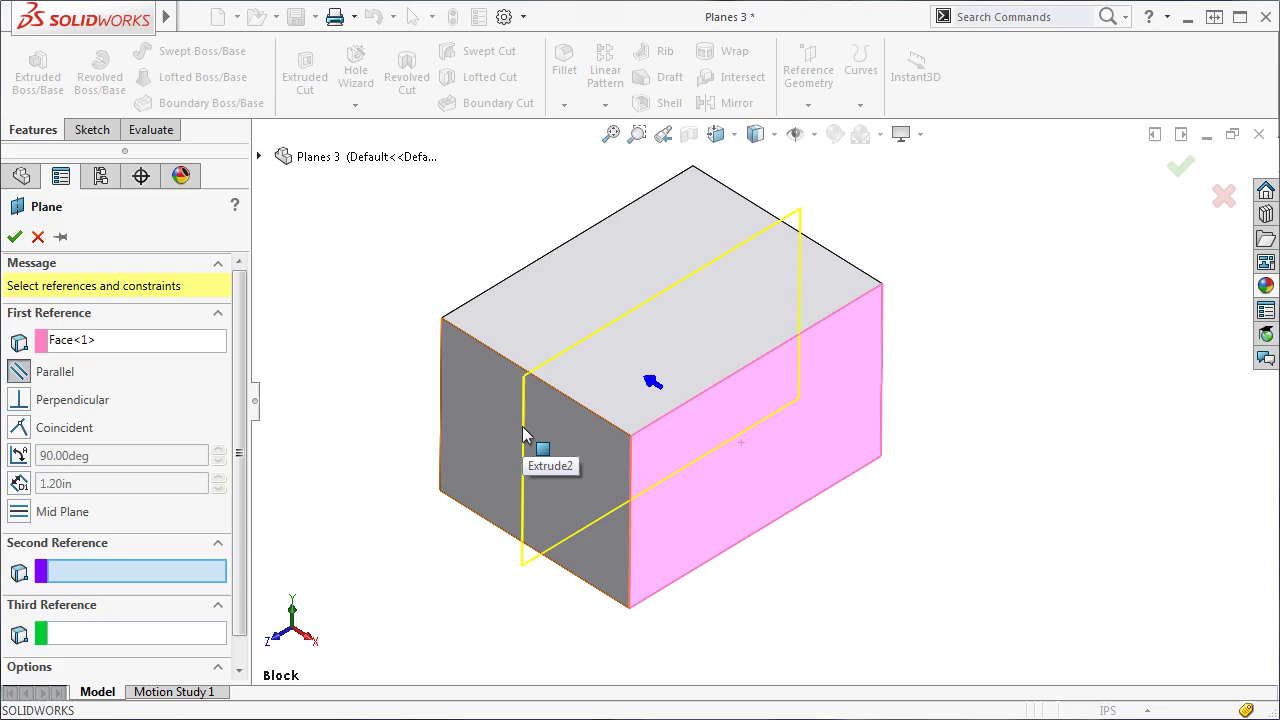
left_click(14, 238)
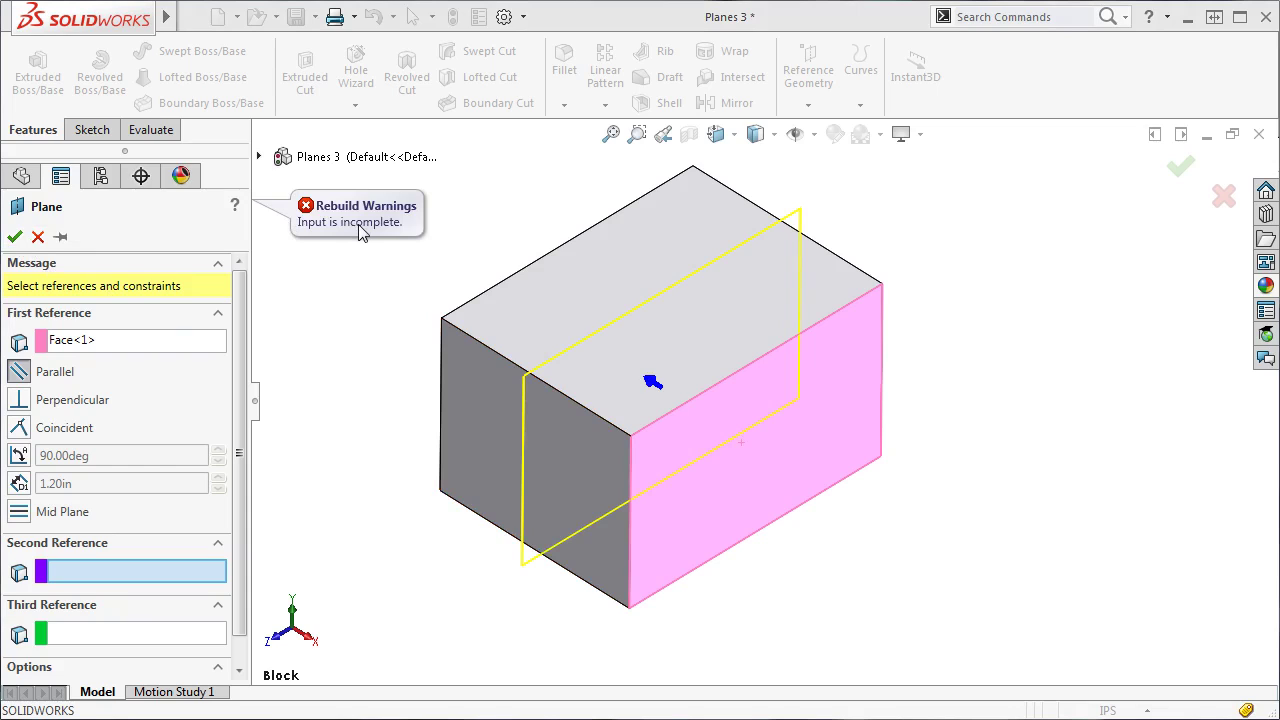
right_click(140, 350)
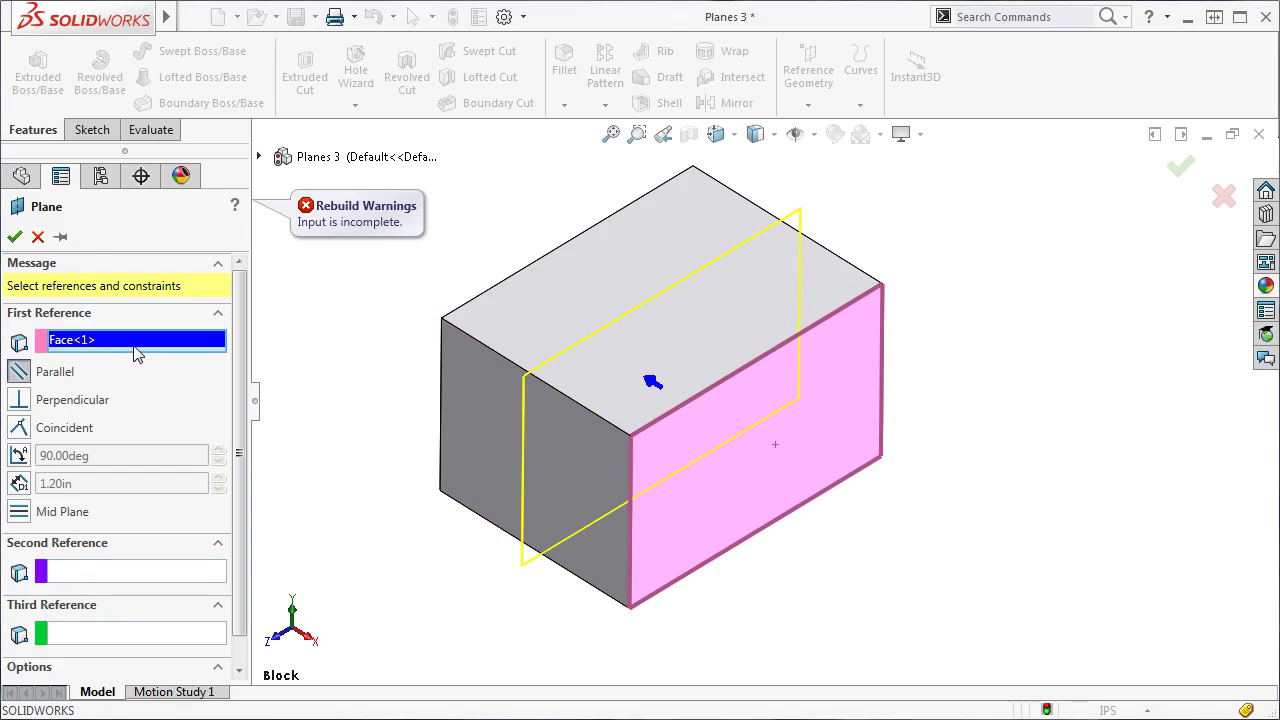
left_click(183, 361)
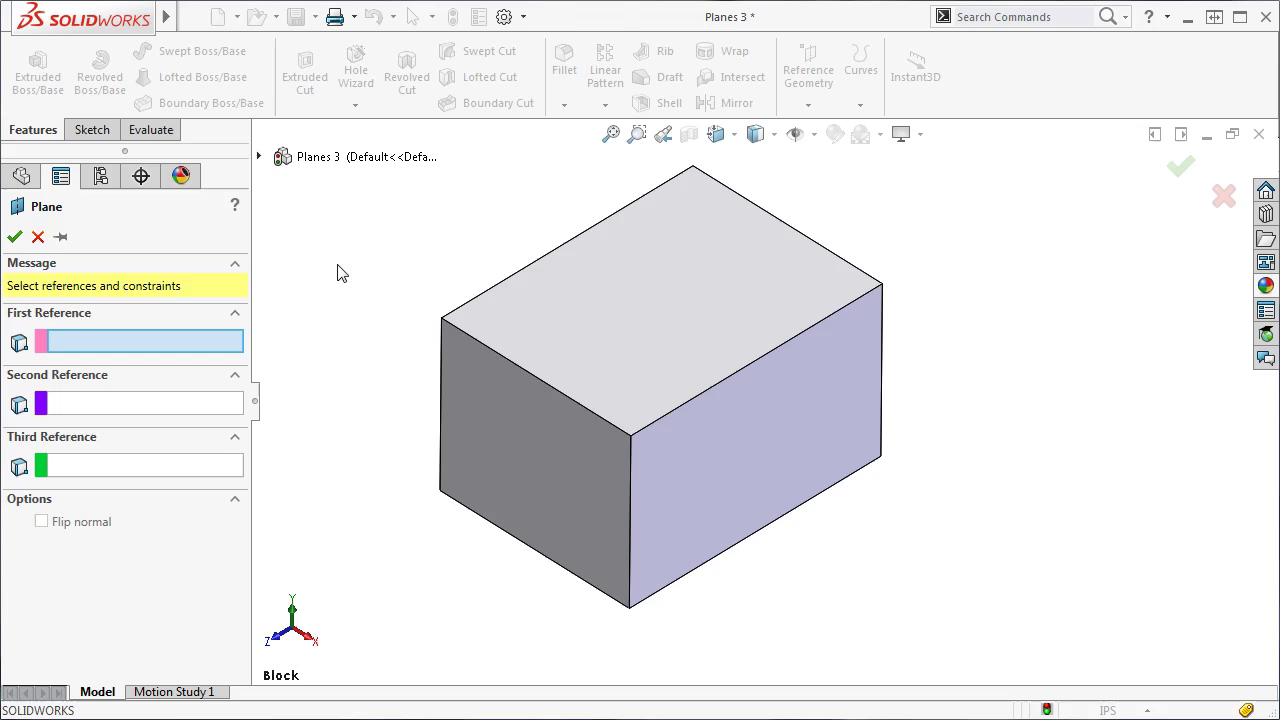
- Switch to the saved Point view and pick Point1@Sketch1 as the first reference
key("space")
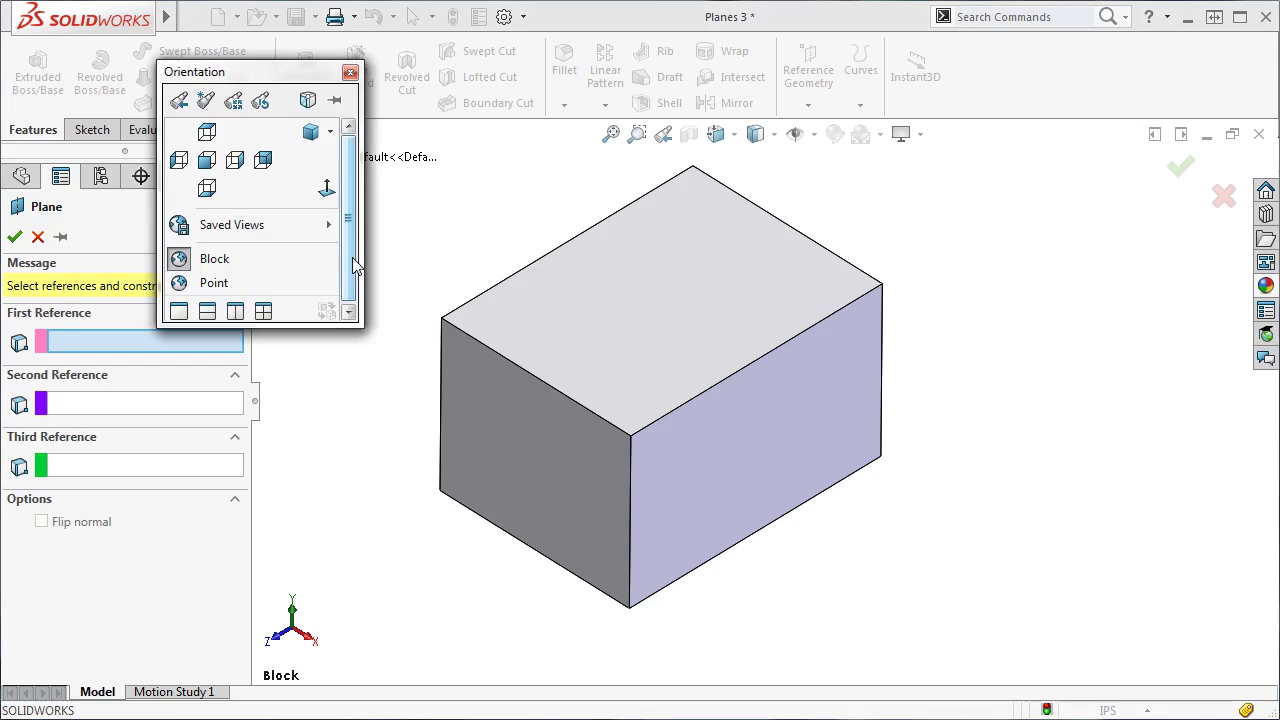
left_click(211, 287)
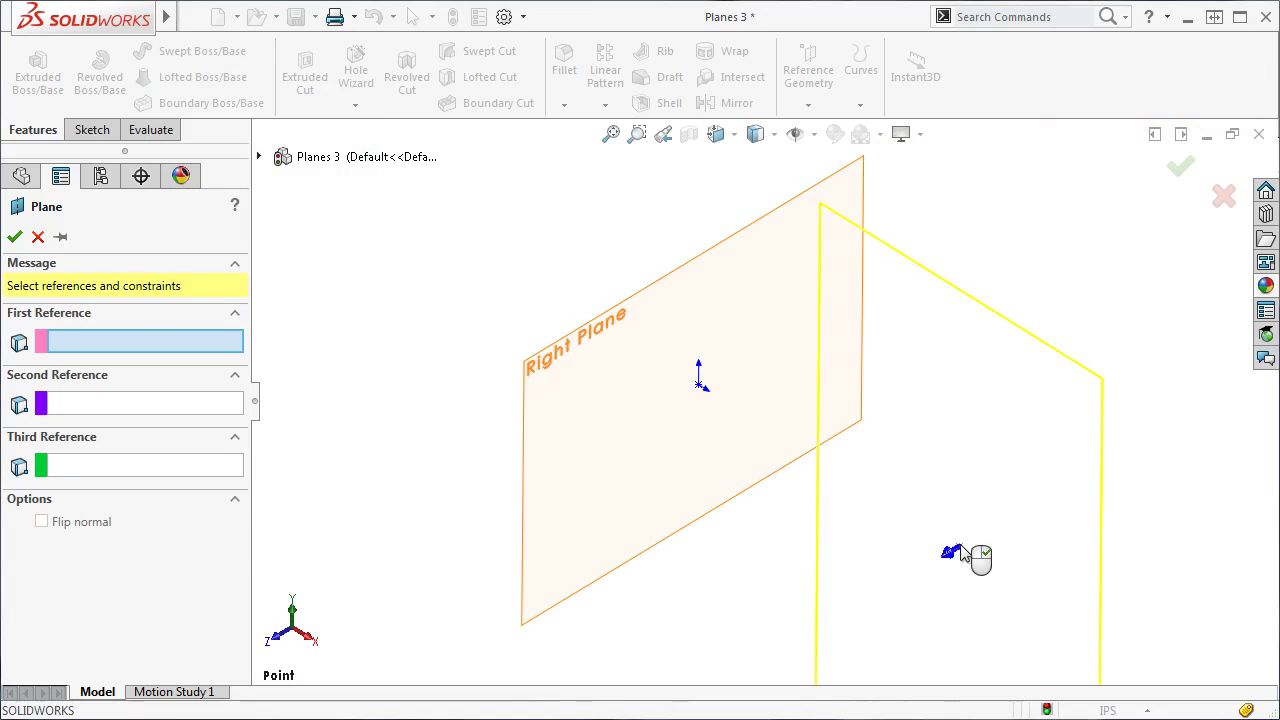
left_click(958, 552)
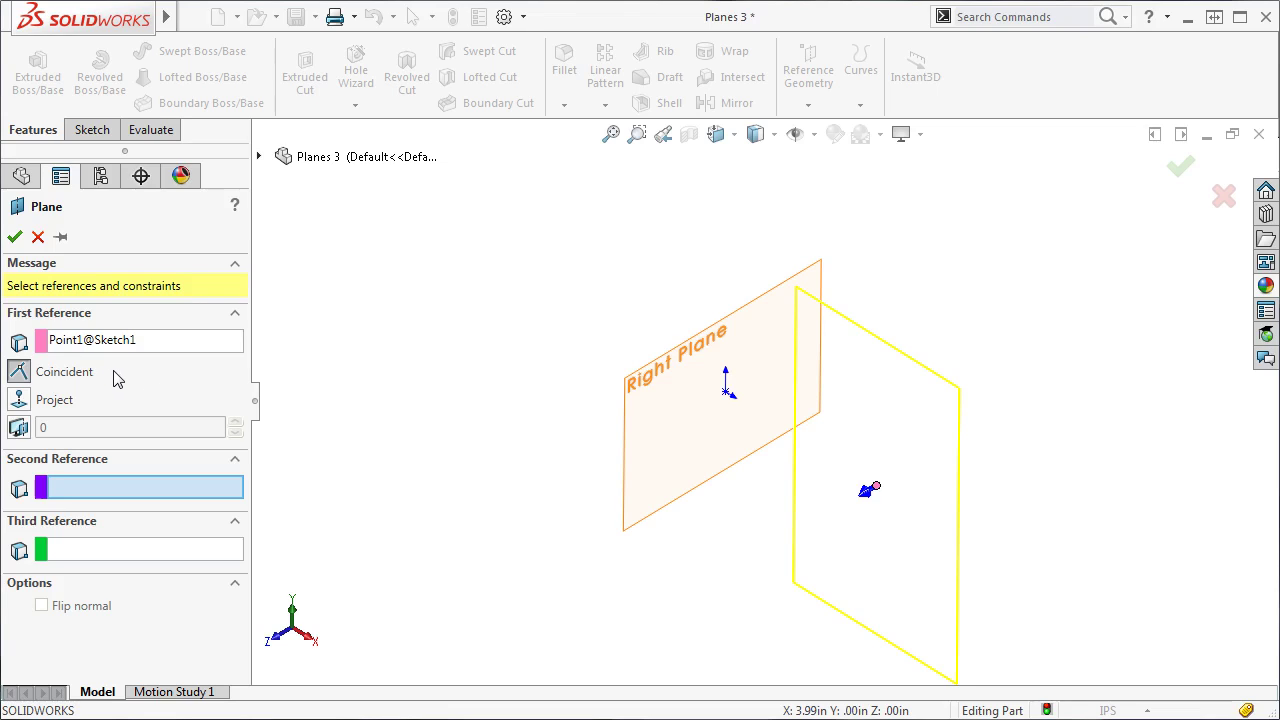
- Add Right Plane as a parallel second reference, then delete it again
left_click(718, 422)
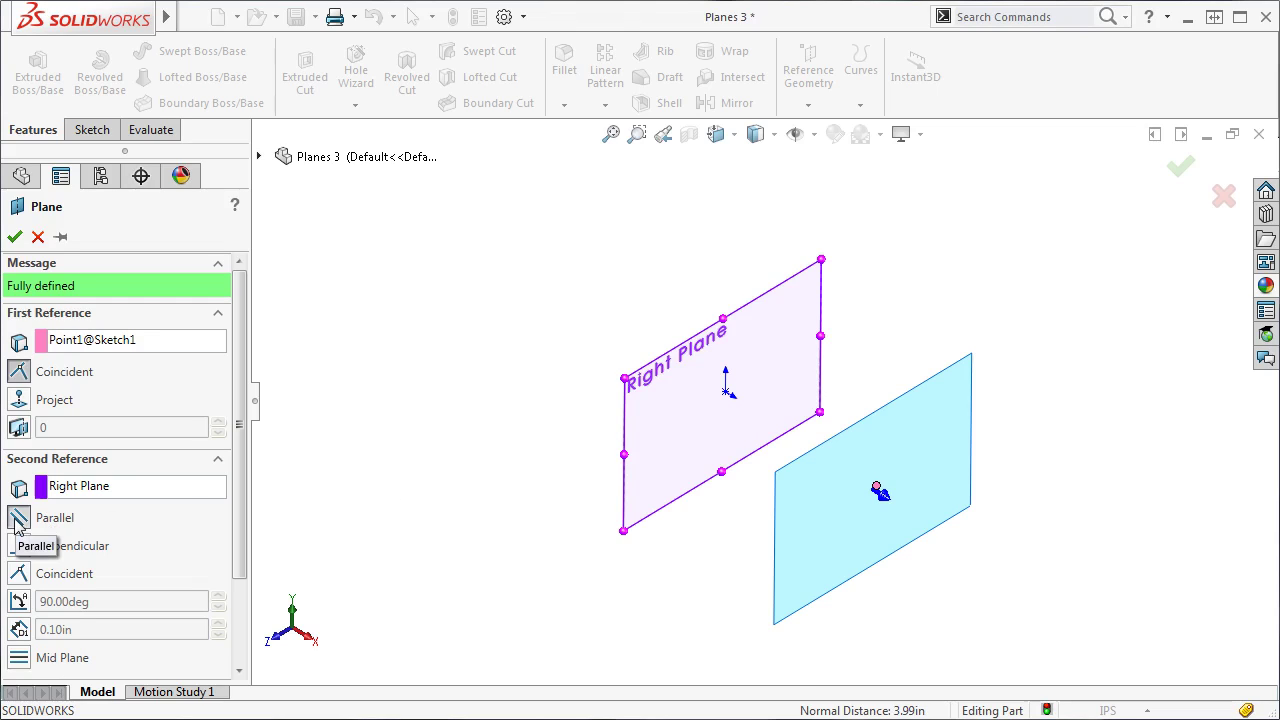
right_click(97, 491)
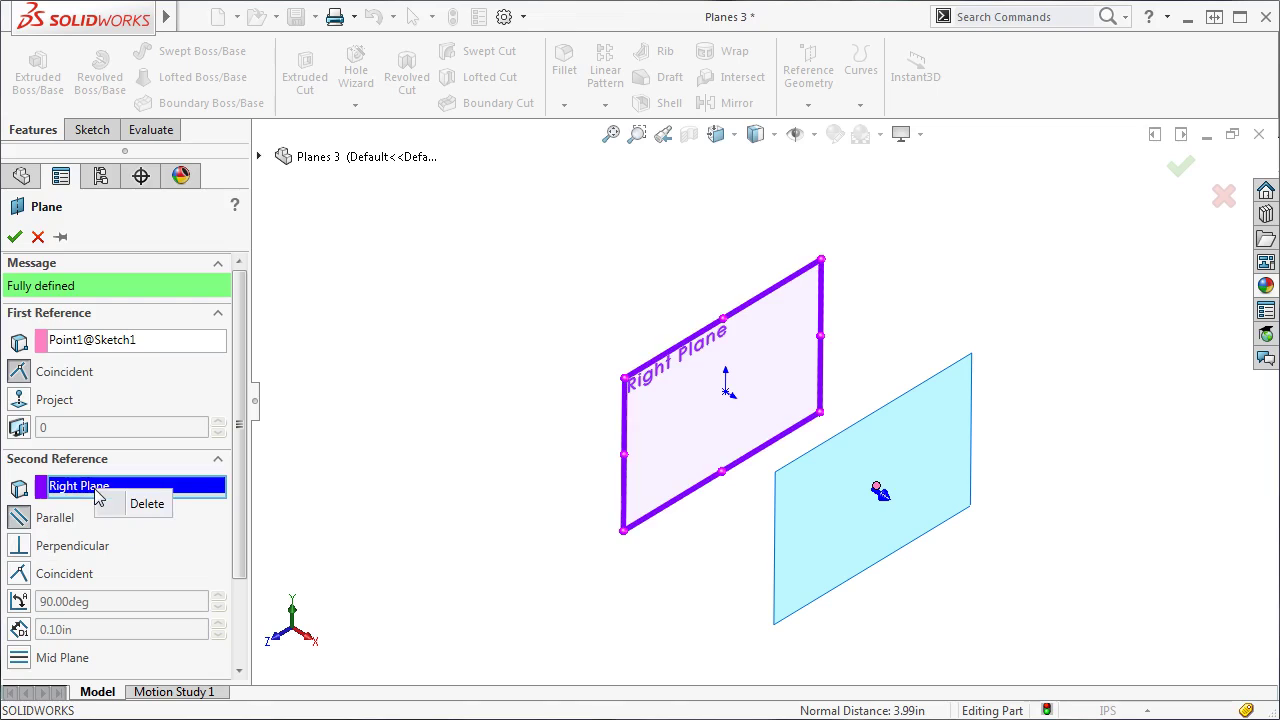
left_click(117, 509)
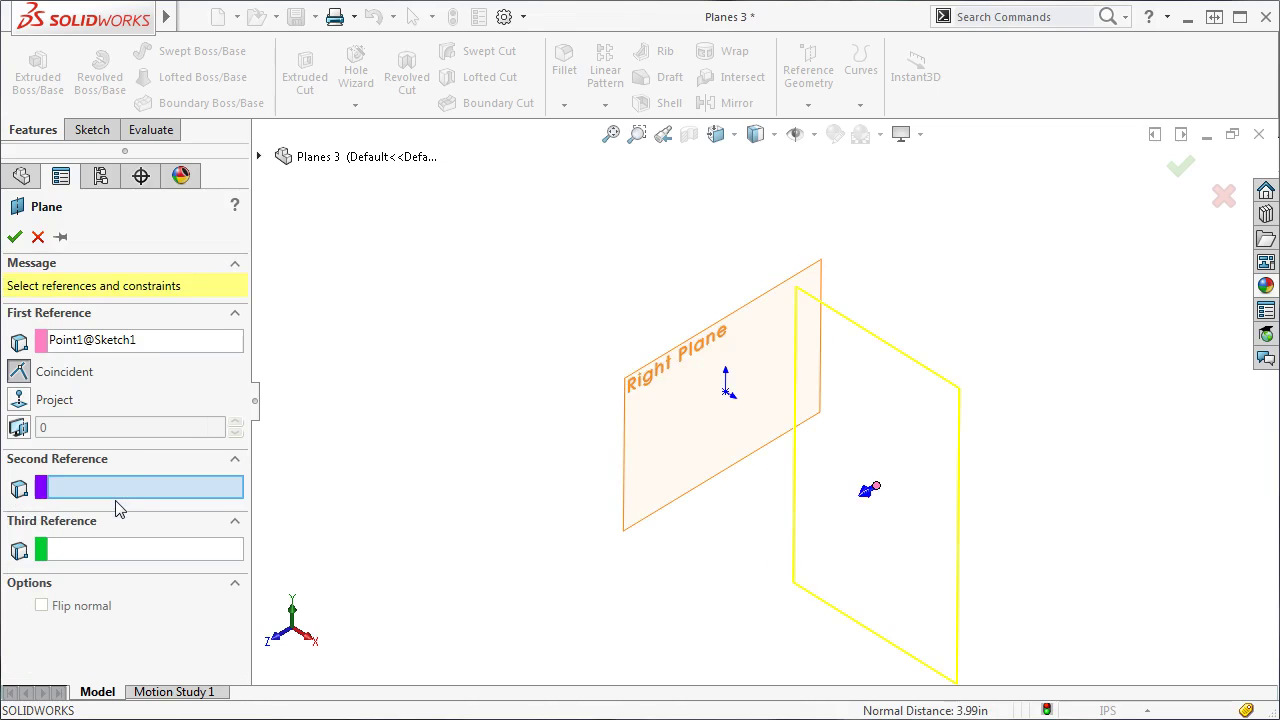
- Reference the sketch point, the triangle vertex and the box corner to preview a three-point plane
right_click(146, 343)
left_click(166, 365)
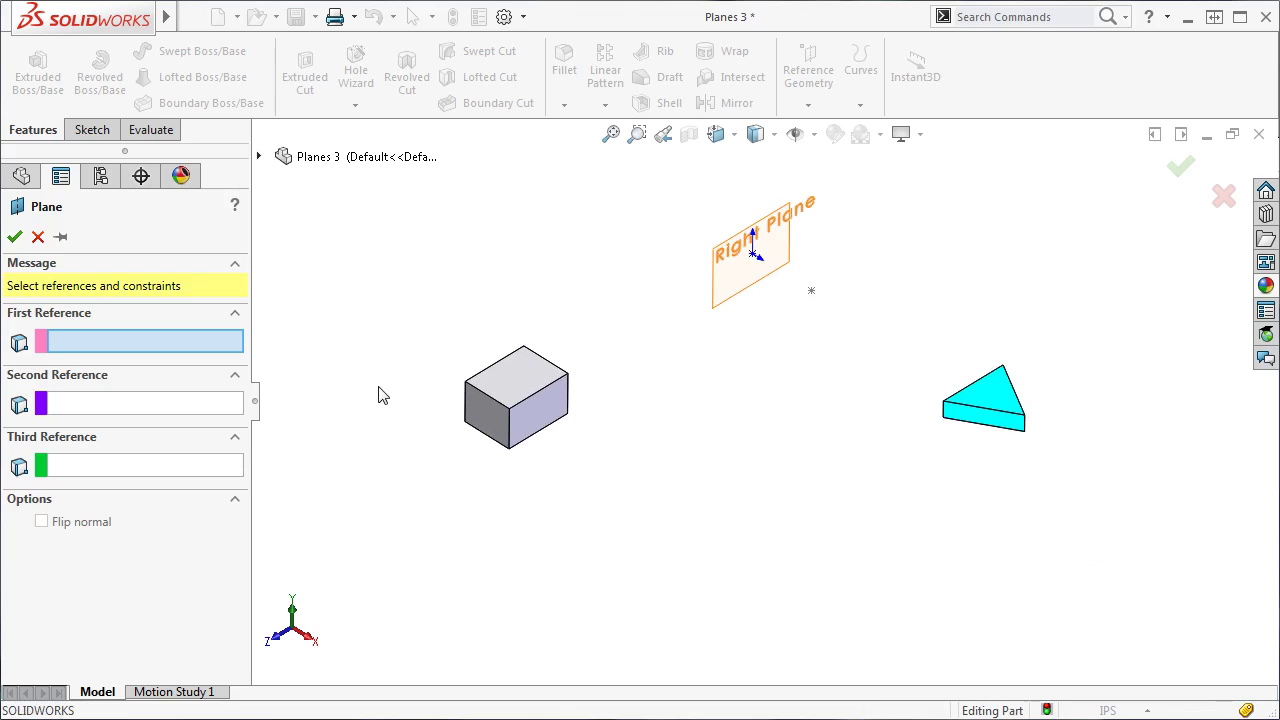
left_click(811, 292)
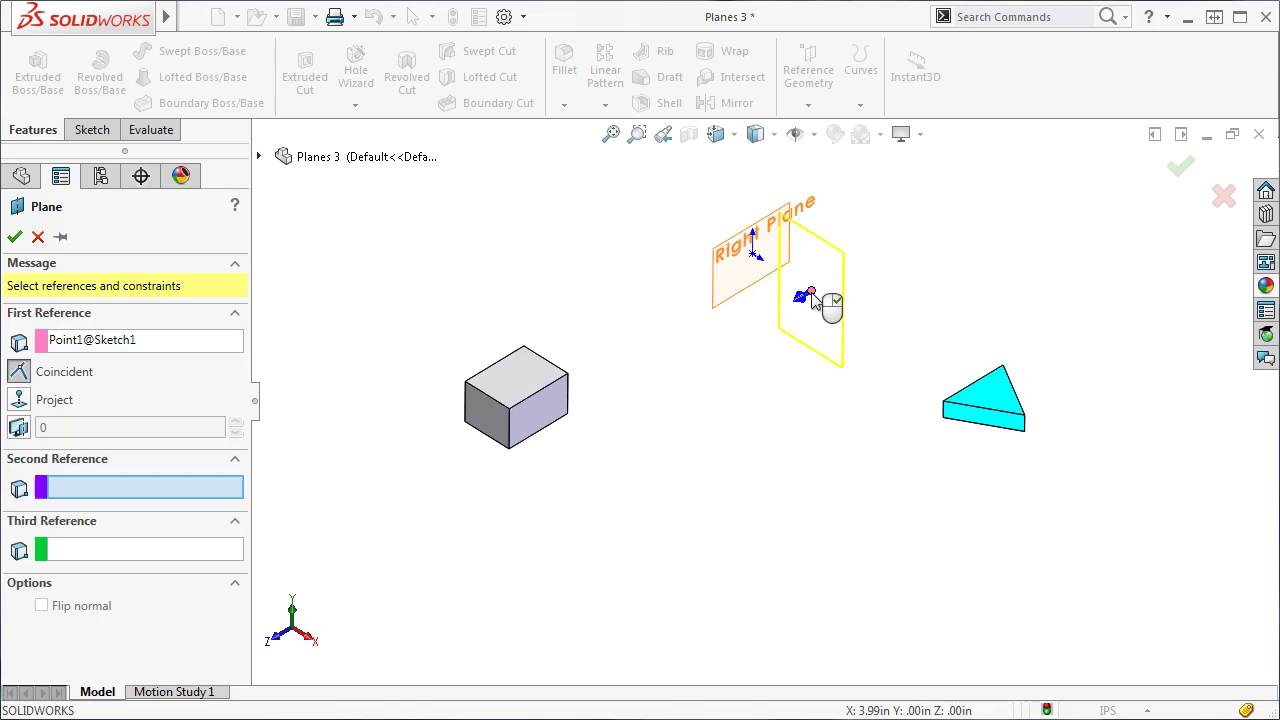
left_click(944, 403)
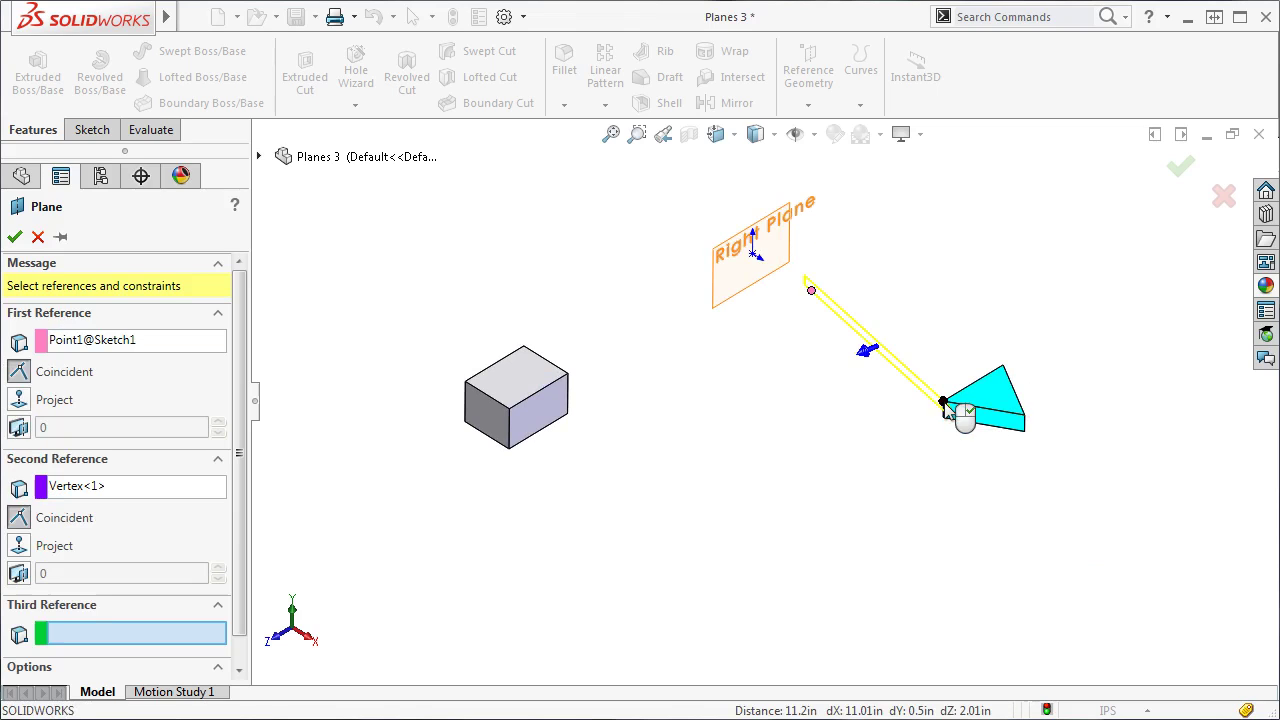
left_click(567, 414)
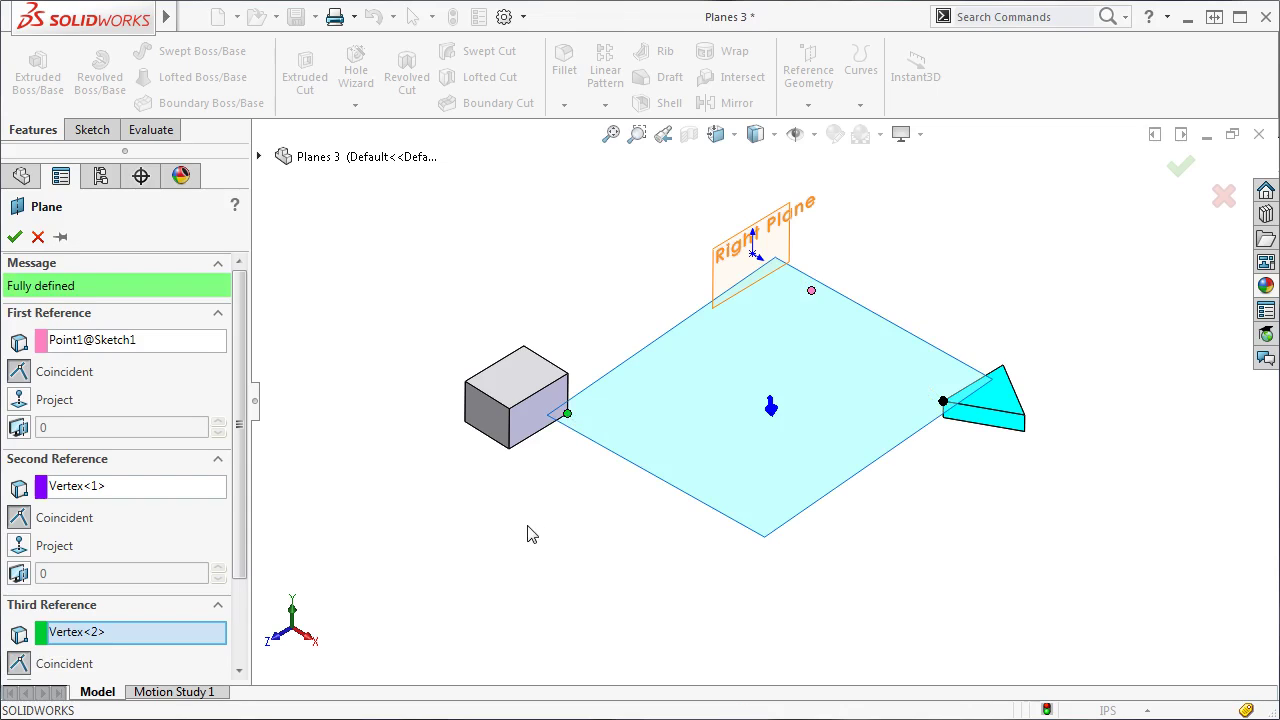
- Delete the sketch point, triangle vertex and box corner references one by one
right_click(178, 352)
left_click(200, 366)
left_click(155, 411)
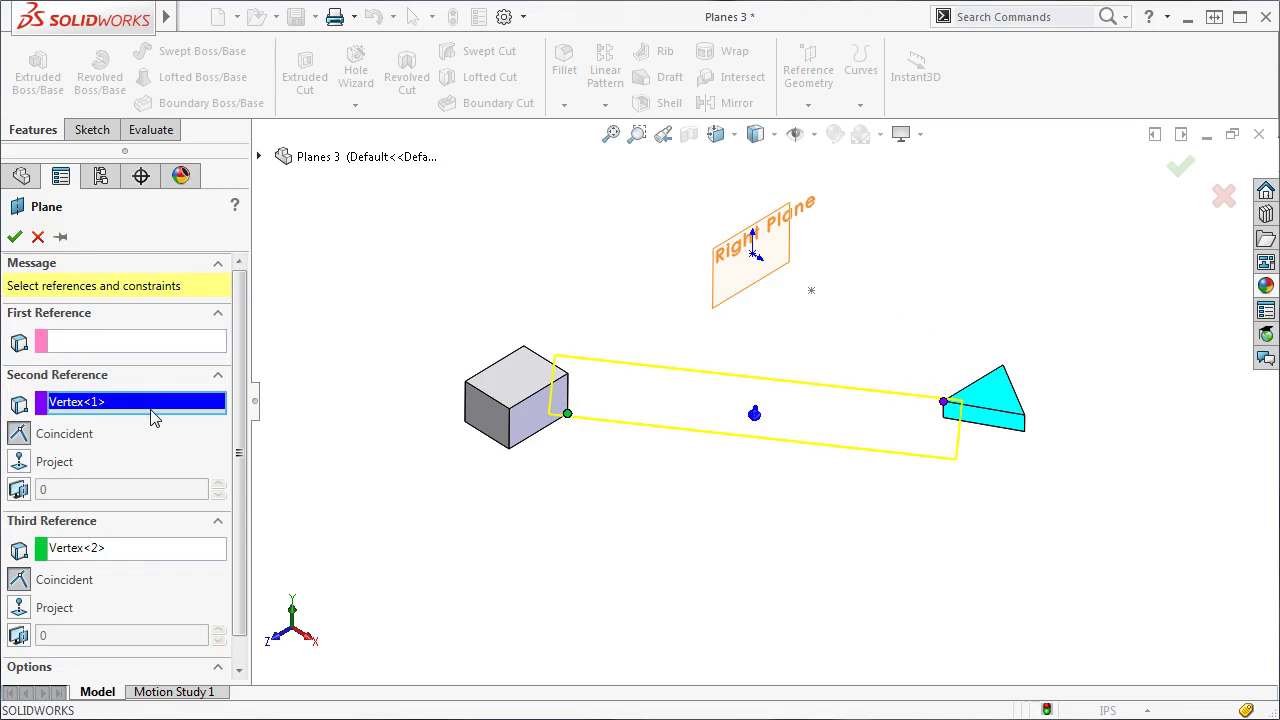
right_click(151, 413)
left_click(195, 423)
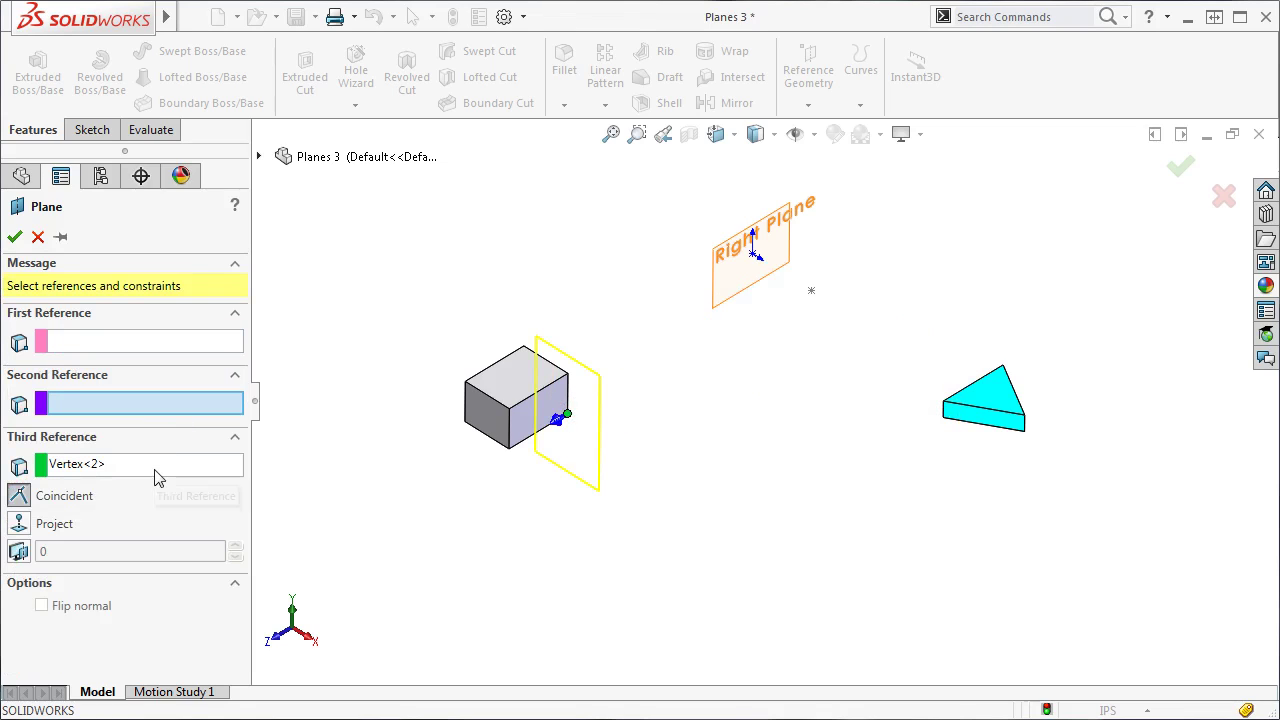
right_click(157, 468)
left_click(178, 486)
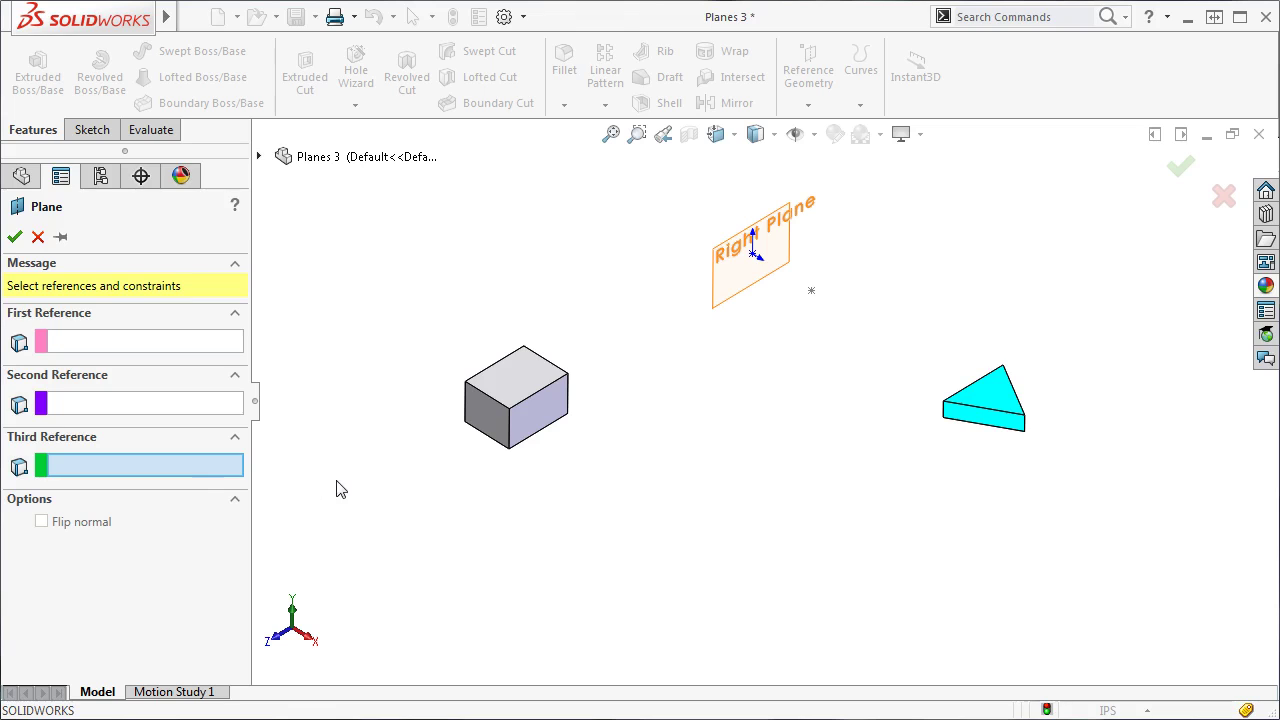
scroll(530, 418, "down", 3)
- Pick the block's right face, choose Mid Plane, and add the opposite left face
scroll(540, 418, "down", 2)
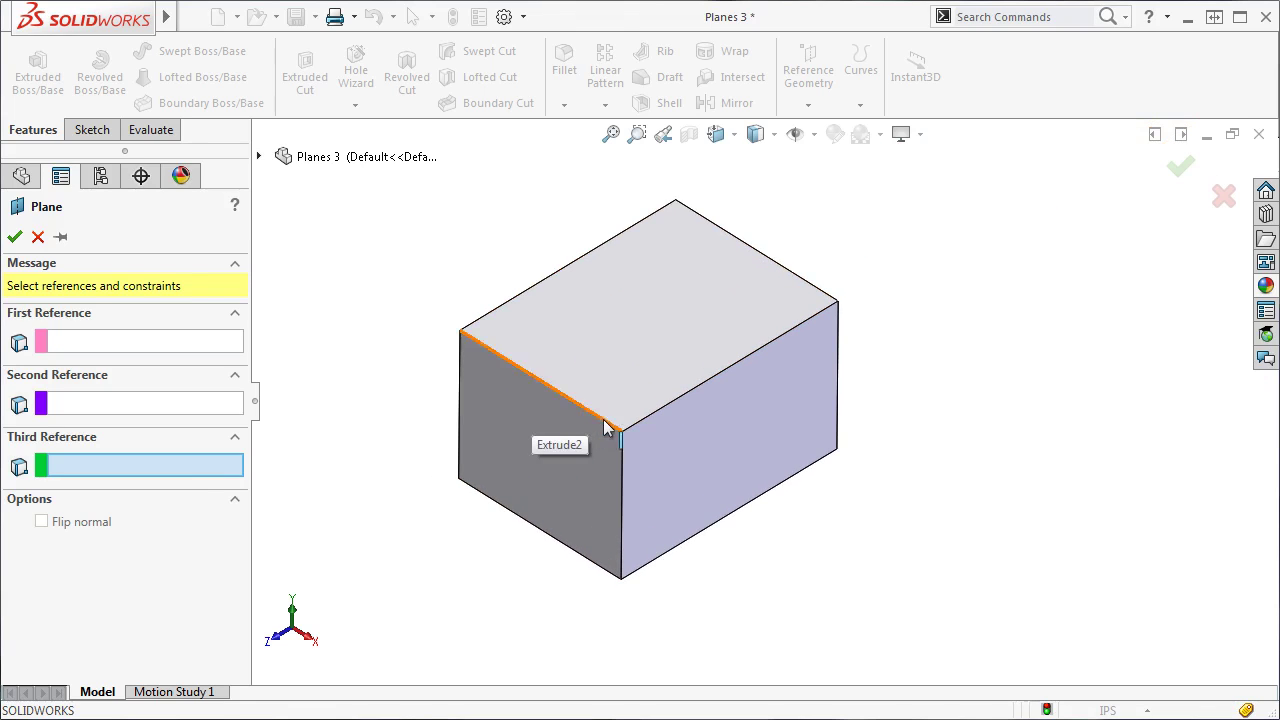
left_click(712, 433)
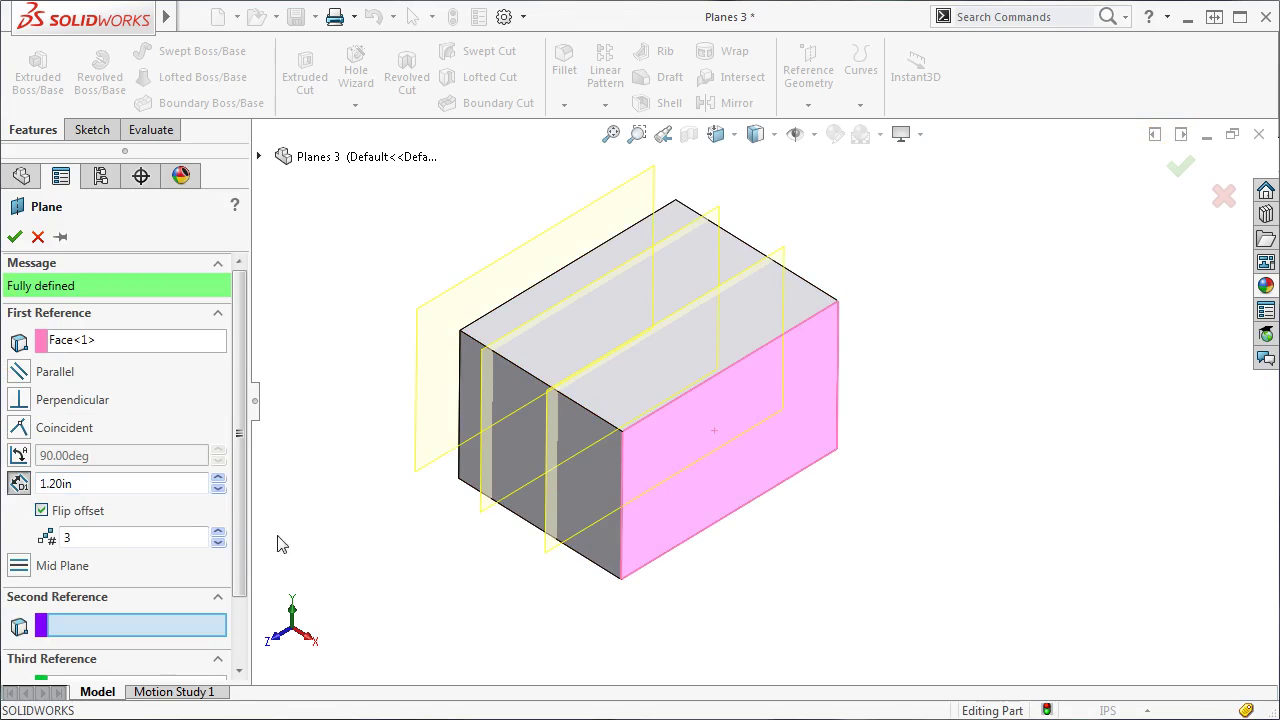
left_click(16, 568)
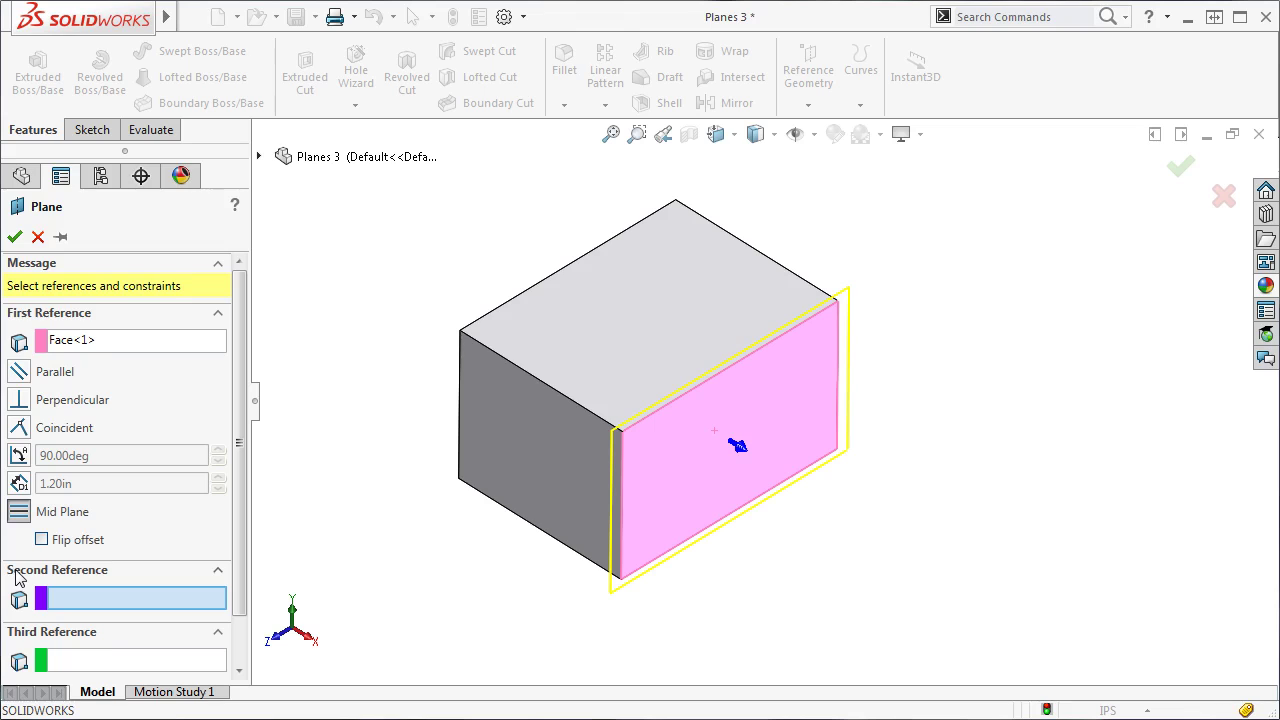
middle_click_drag(371, 434, 428, 490)
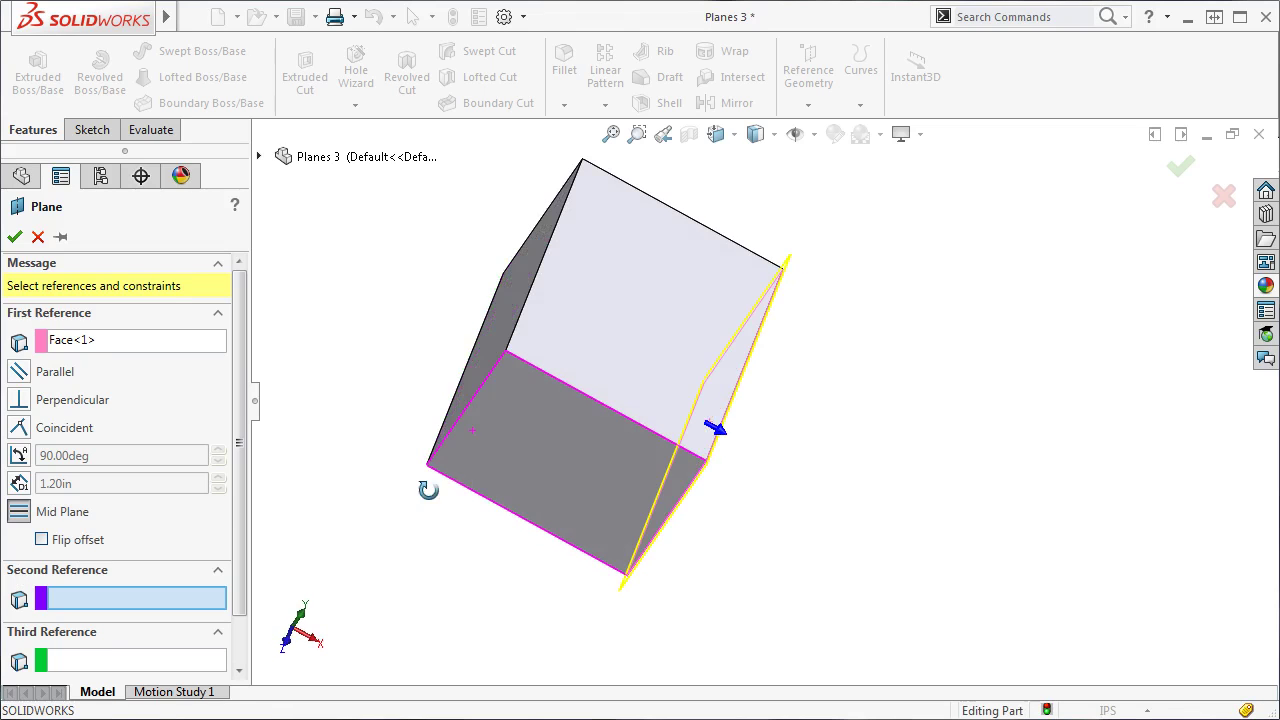
left_click(490, 350)
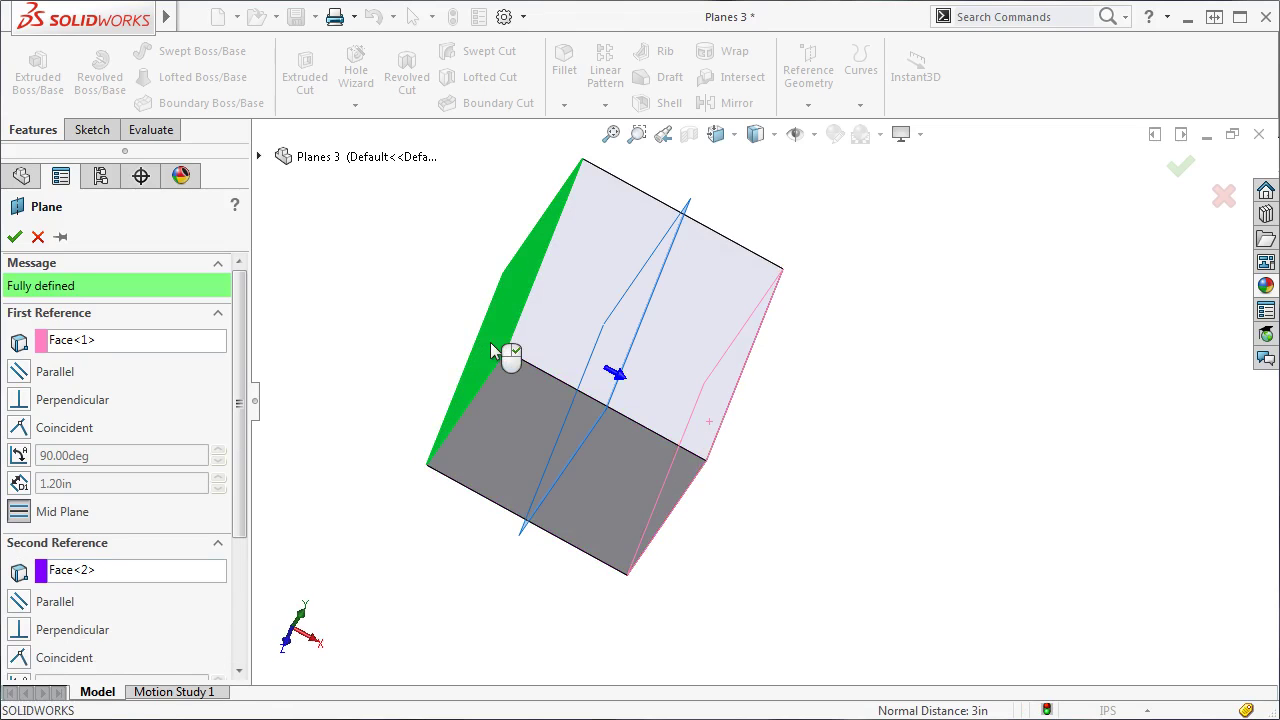
middle_click_drag(600, 591, 527, 603)
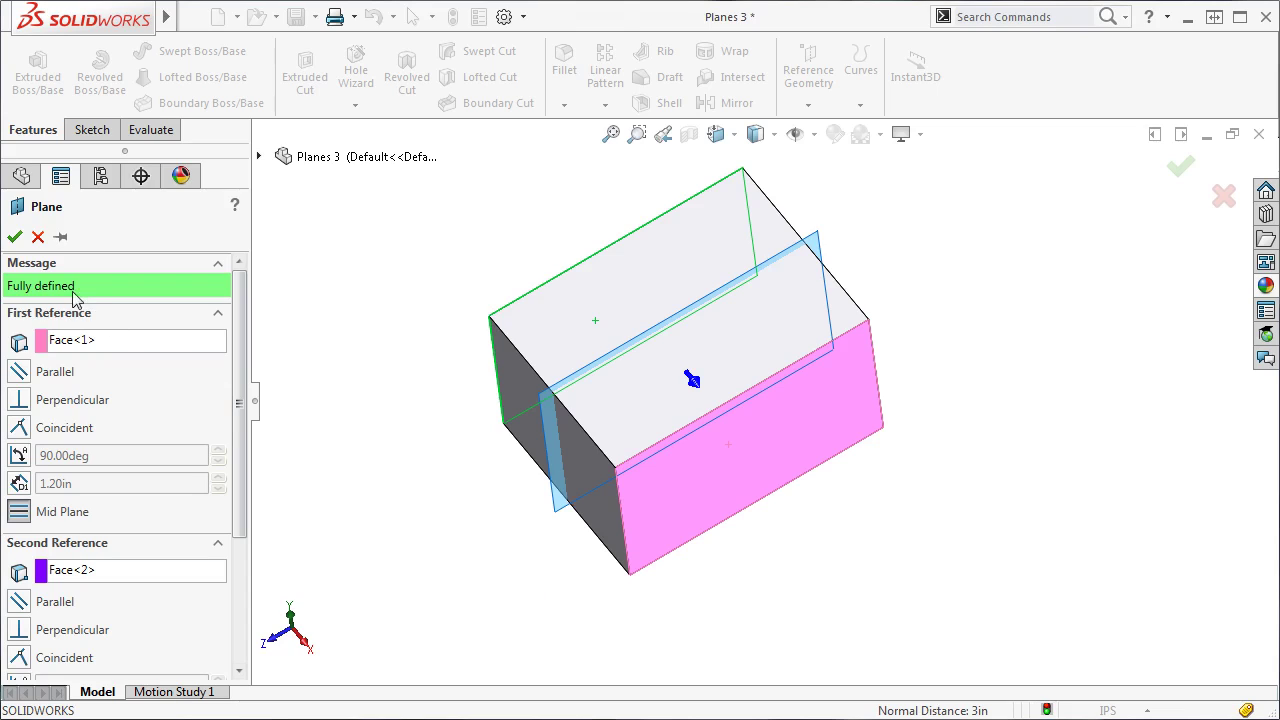
- Accept the mid plane to create Plane1 and orbit the block to inspect it
left_click(14, 237)
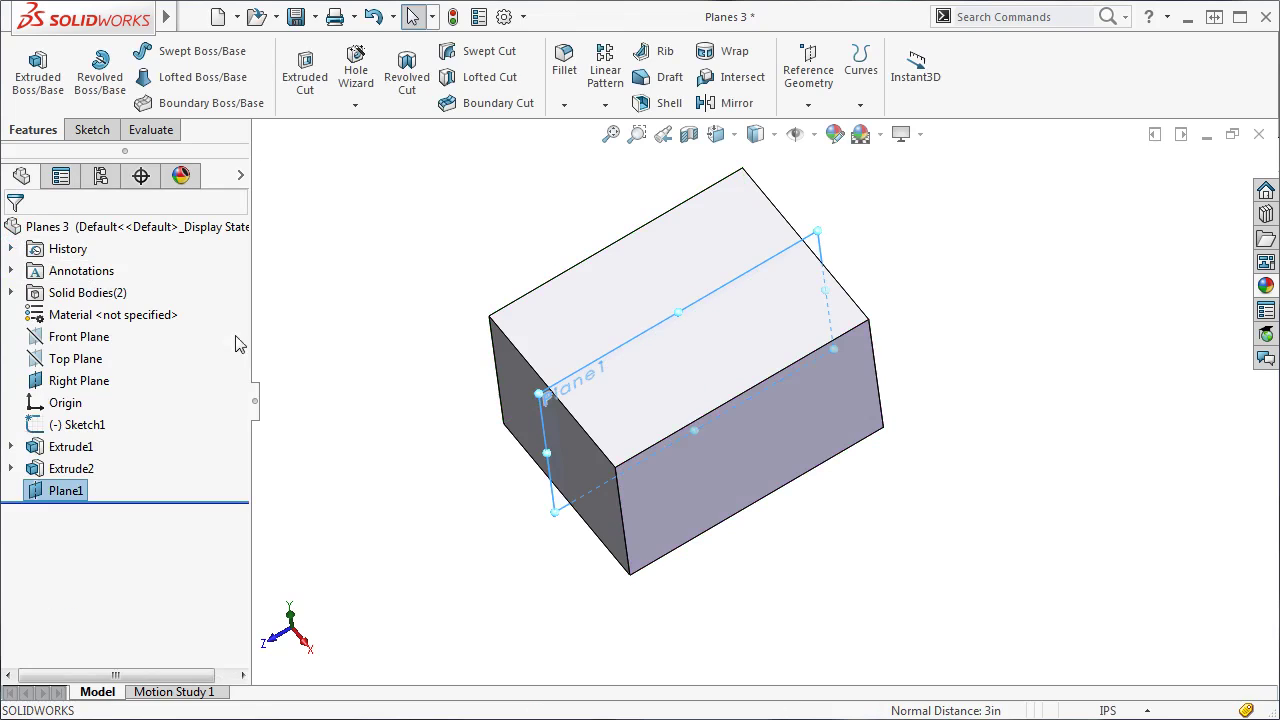
left_click(382, 394)
middle_click_drag(437, 474, 466, 417)
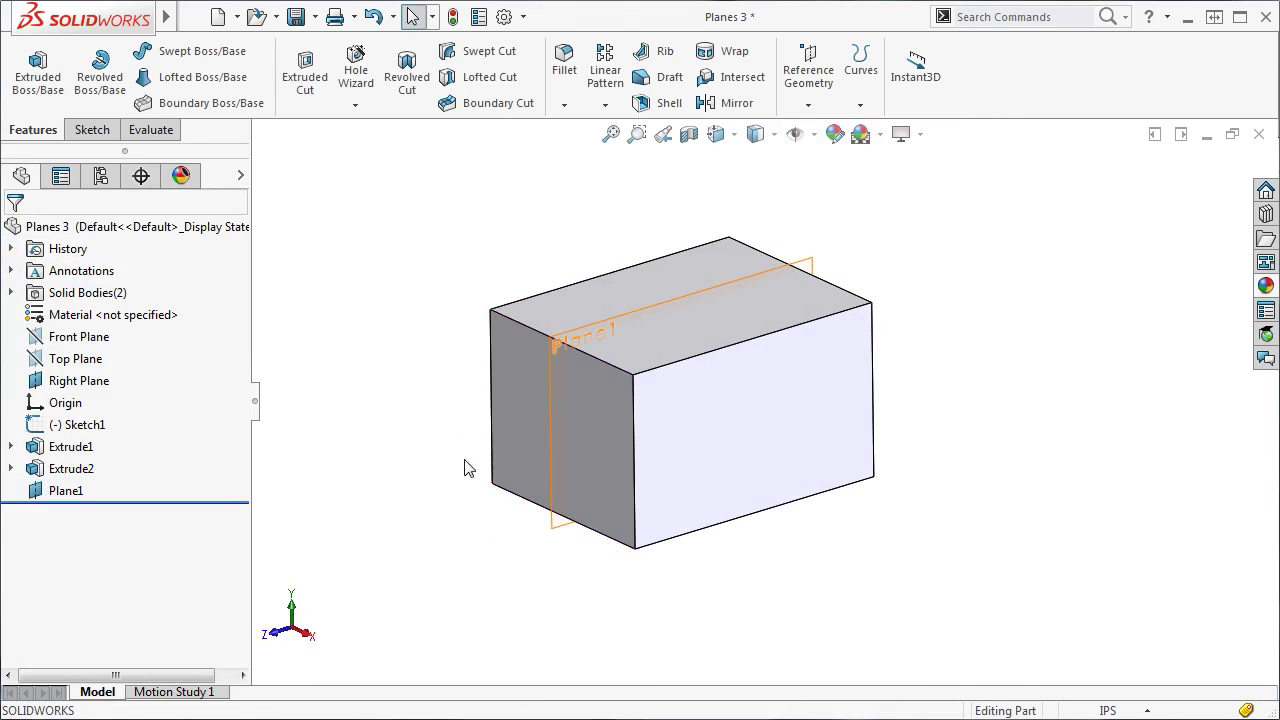